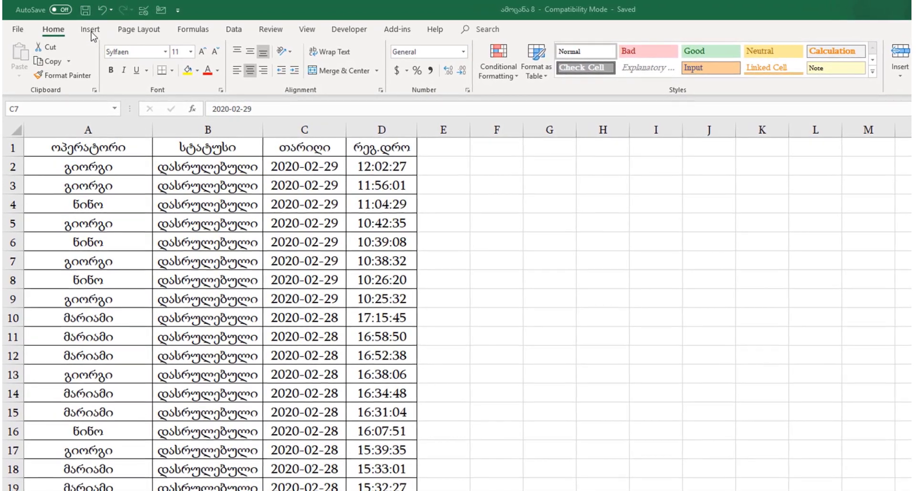
Create a PivotTable from the operator data range on a new worksheet.
{"action": "left_click", "coordinate": [90, 30]}
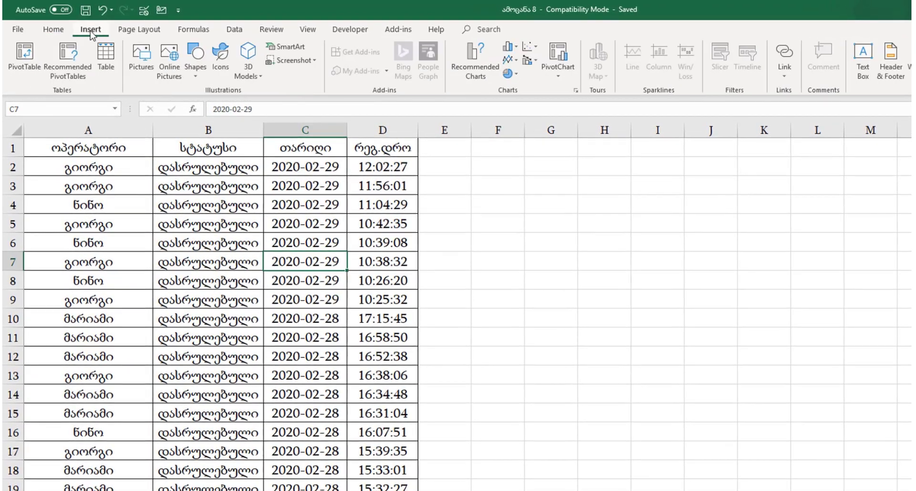
{"action": "left_click", "coordinate": [40, 61]}
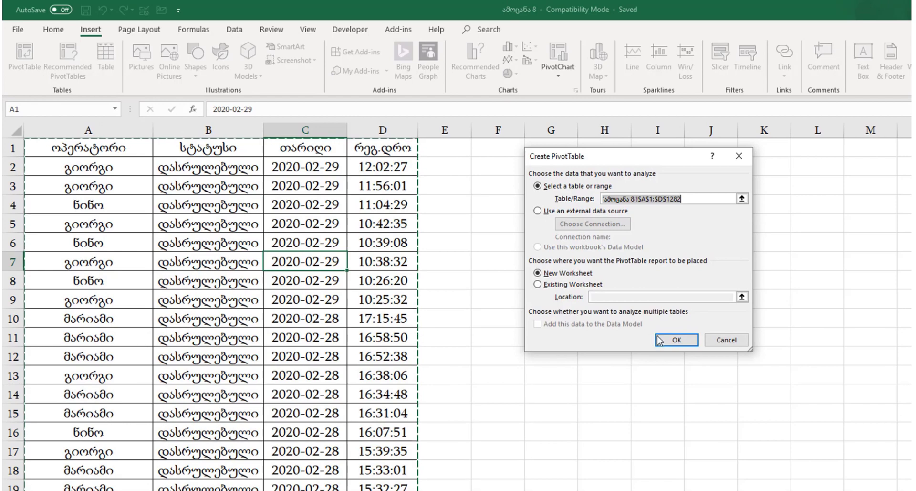
{"action": "left_click", "coordinate": [672, 340]}
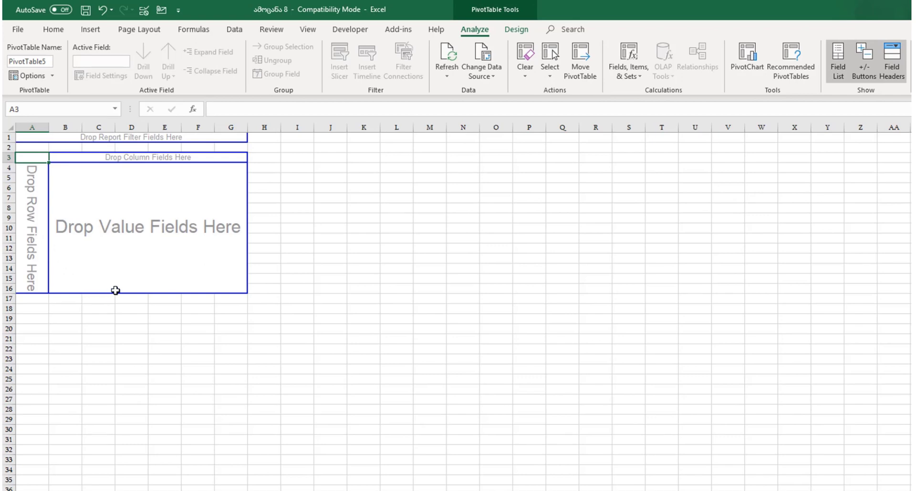
Delete the new PivotTable worksheet and return to the data sheet.
{"action": "right_click", "coordinate": [79, 489]}
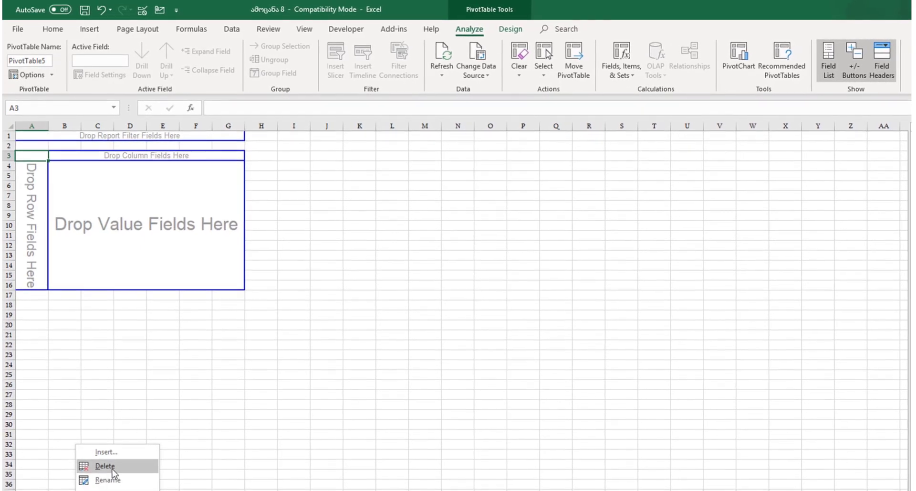
{"action": "left_click", "coordinate": [106, 466]}
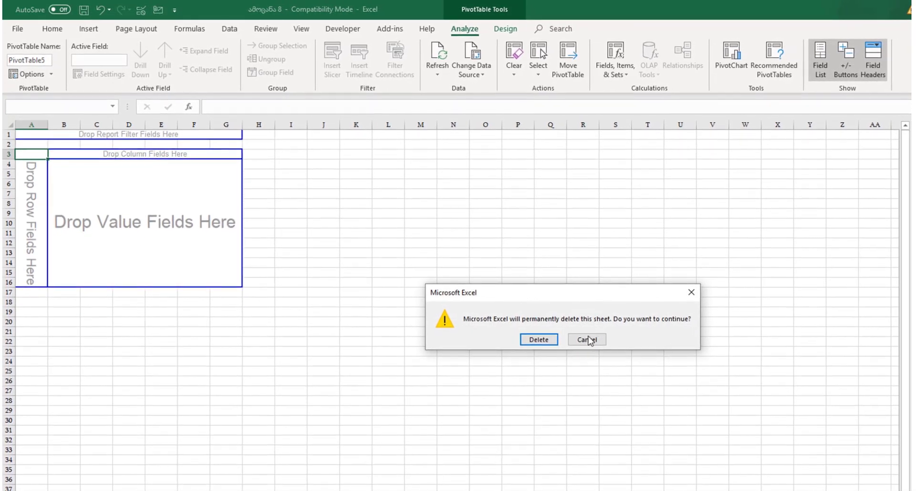
{"action": "left_click", "coordinate": [535, 340]}
{"action": "left_click", "coordinate": [157, 229]}
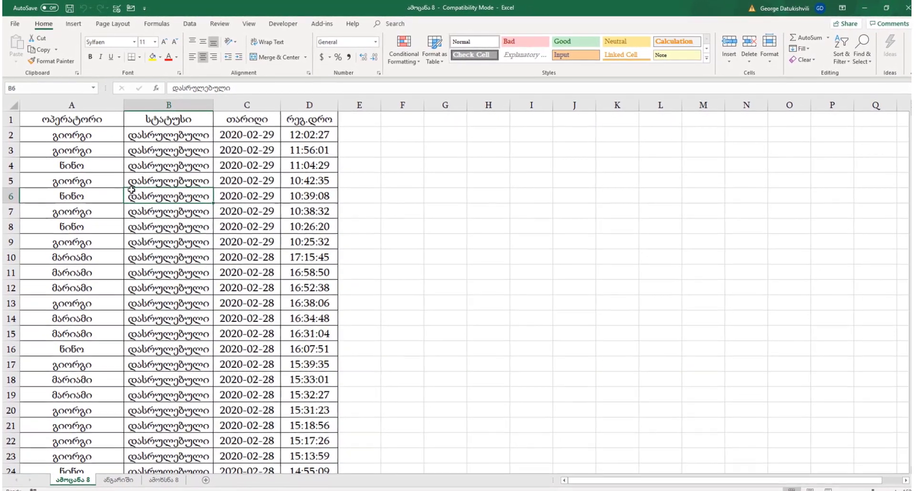
Convert the workbook from compatibility mode to Excel Workbook format, replacing the existing ამოცანა 8.xlsx, and reopen it.
{"action": "left_click", "coordinate": [15, 25]}
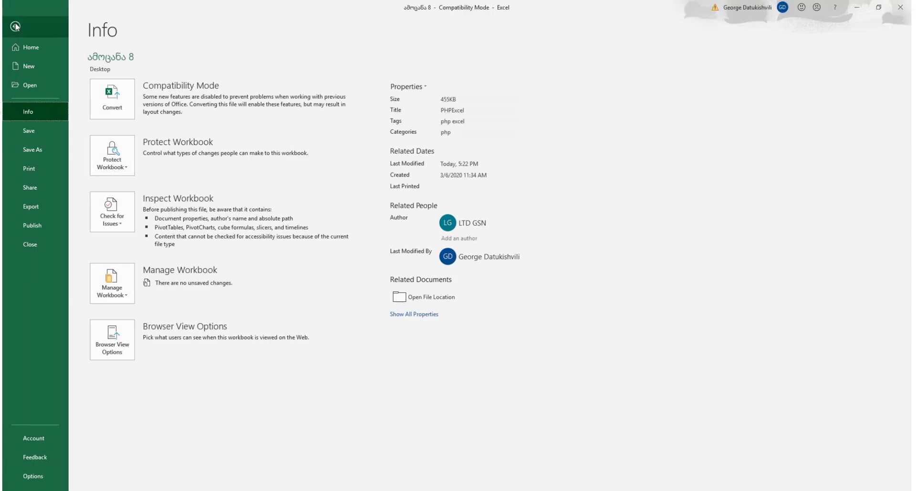
{"action": "left_click", "coordinate": [113, 99]}
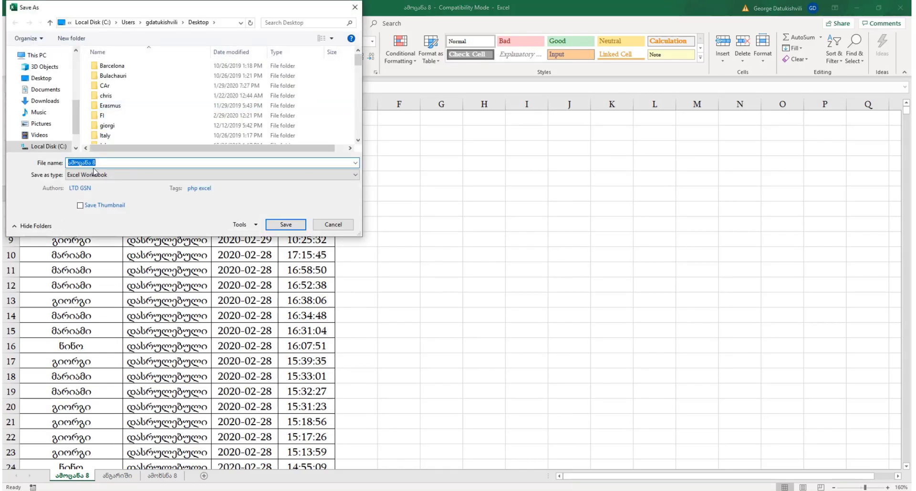
{"action": "left_click", "coordinate": [276, 226]}
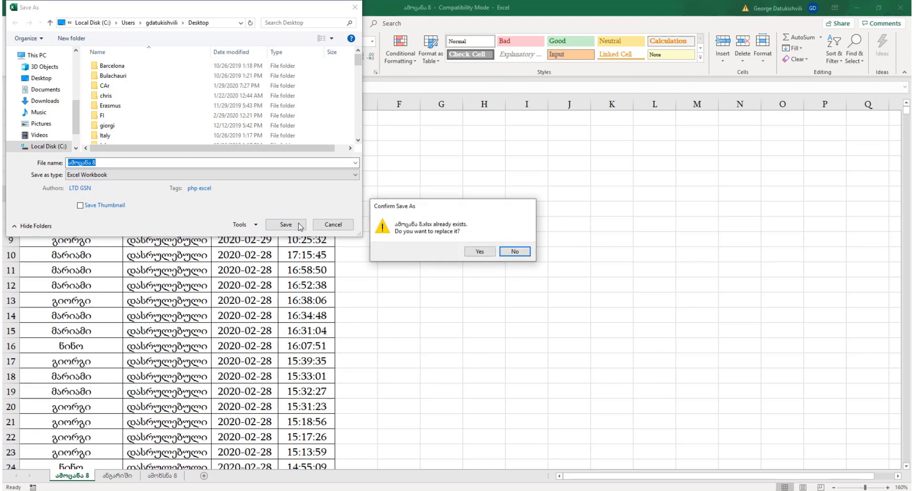
{"action": "left_click", "coordinate": [479, 252]}
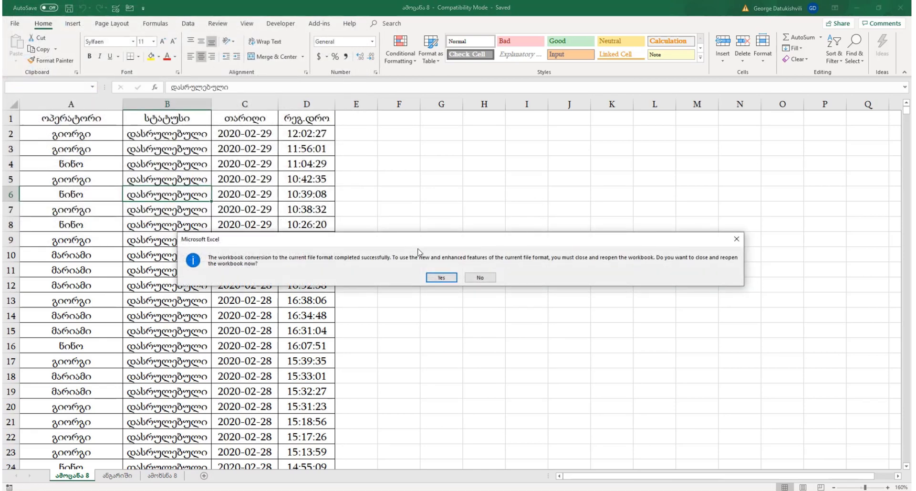
{"action": "left_click", "coordinate": [441, 278]}
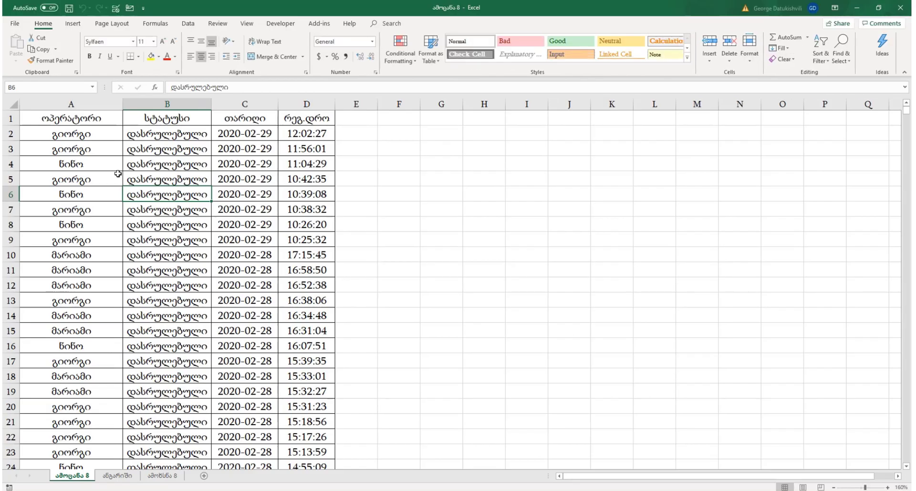
Insert a PivotTable based on the data in the converted workbook, placed on a new worksheet.
{"action": "left_click", "coordinate": [102, 165]}
{"action": "left_click", "coordinate": [73, 24]}
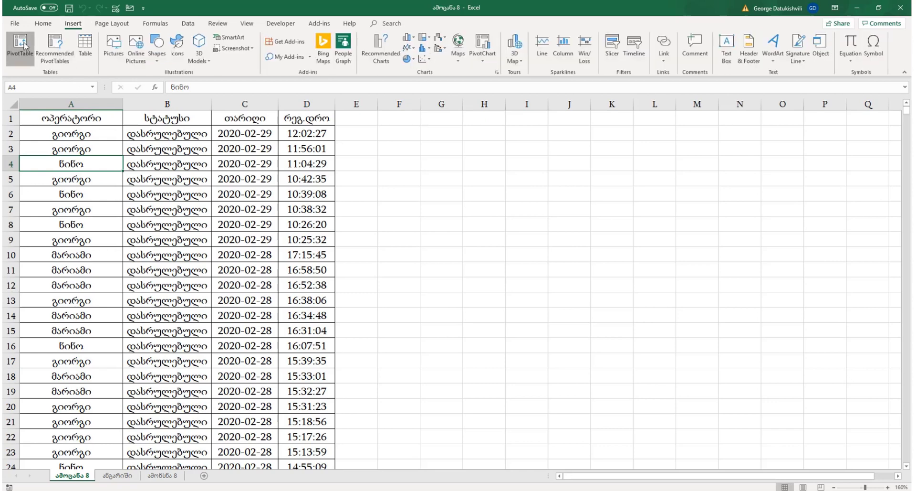
{"action": "left_click", "coordinate": [20, 46]}
{"action": "left_click", "coordinate": [549, 273]}
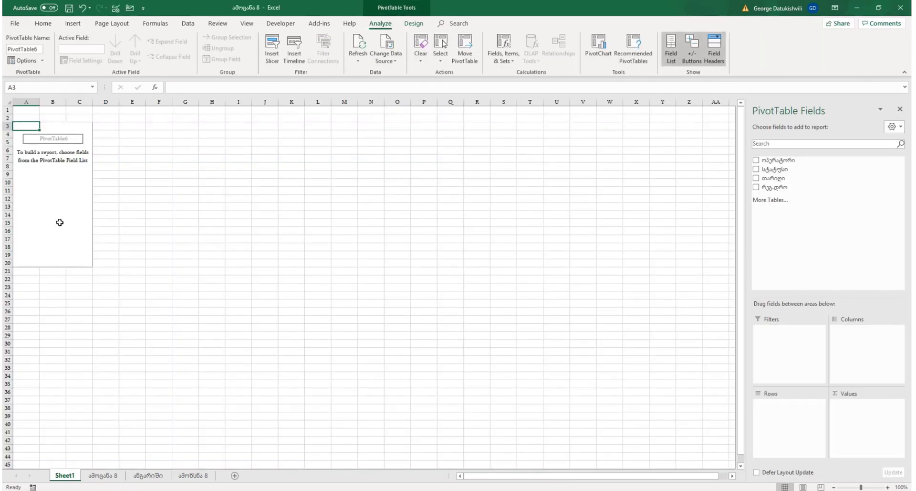
Delete Sheet1 with its empty PivotTable.
{"action": "right_click", "coordinate": [67, 475]}
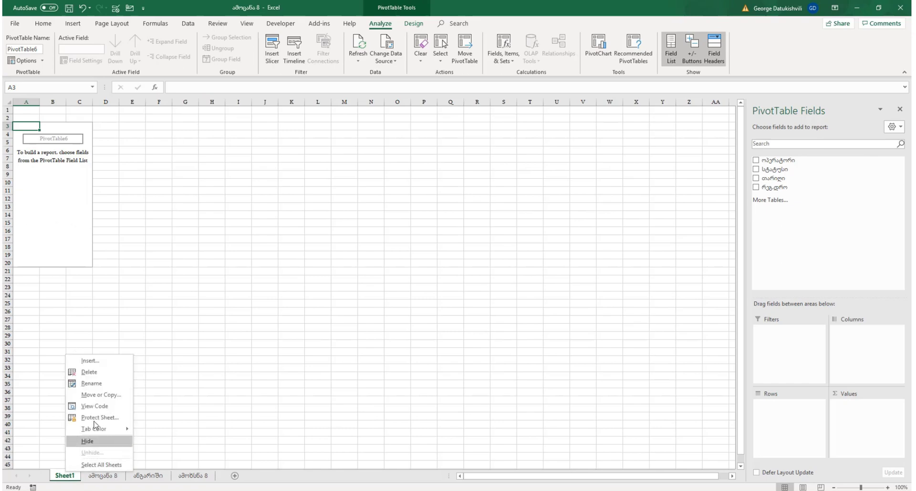
{"action": "left_click", "coordinate": [91, 372]}
{"action": "left_click", "coordinate": [434, 280]}
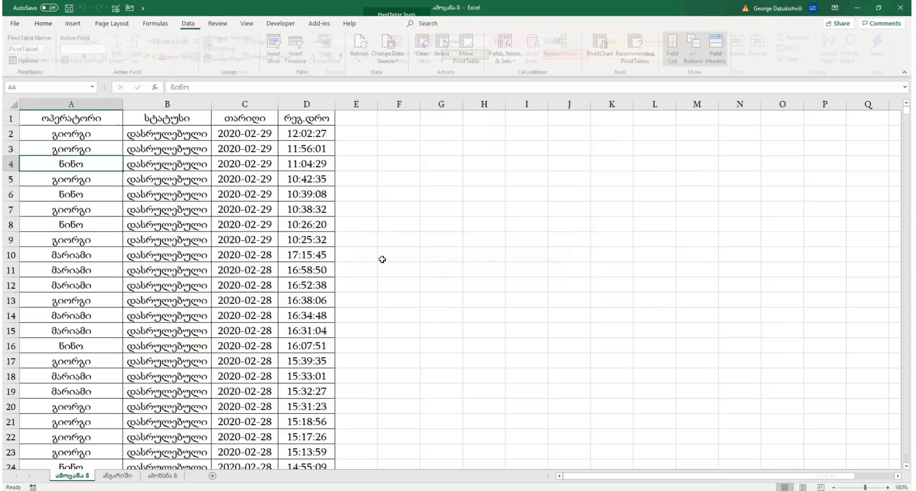
{"action": "left_click", "coordinate": [184, 174]}
{"action": "left_click", "coordinate": [246, 132]}
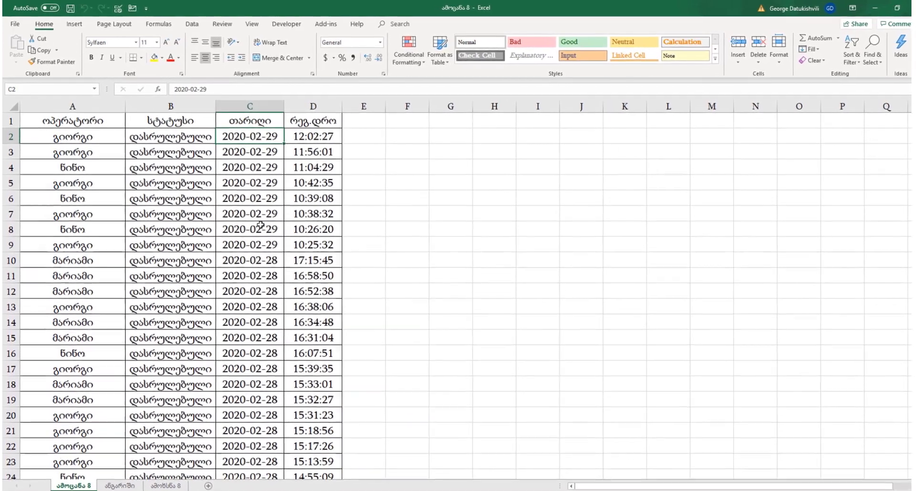
{"action": "key", "text": "ctrl+semicolon"}
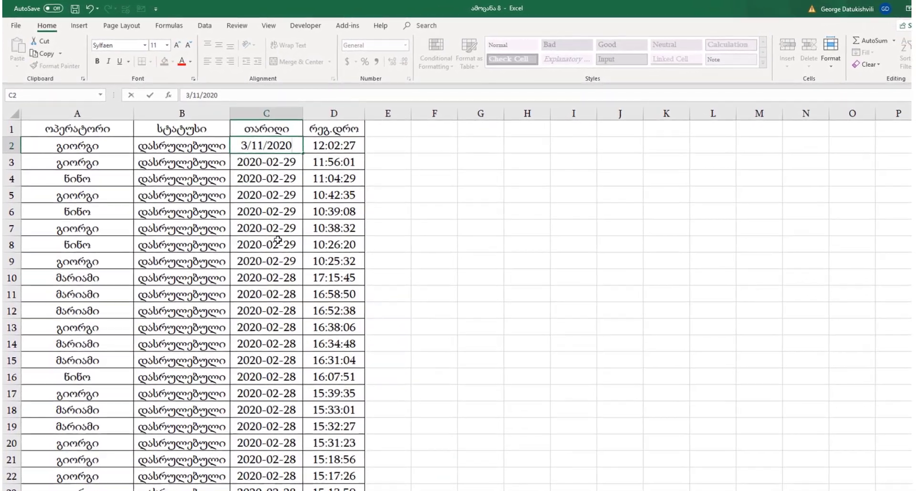
{"action": "key", "text": "Escape"}
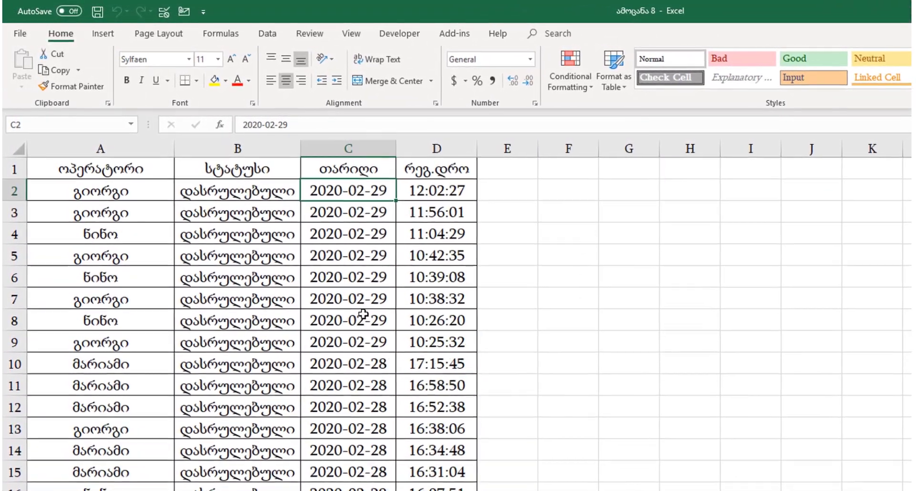
Enter =VALUE(C2) in cell E2 to convert the text date to a number.
{"action": "left_click", "coordinate": [494, 190]}
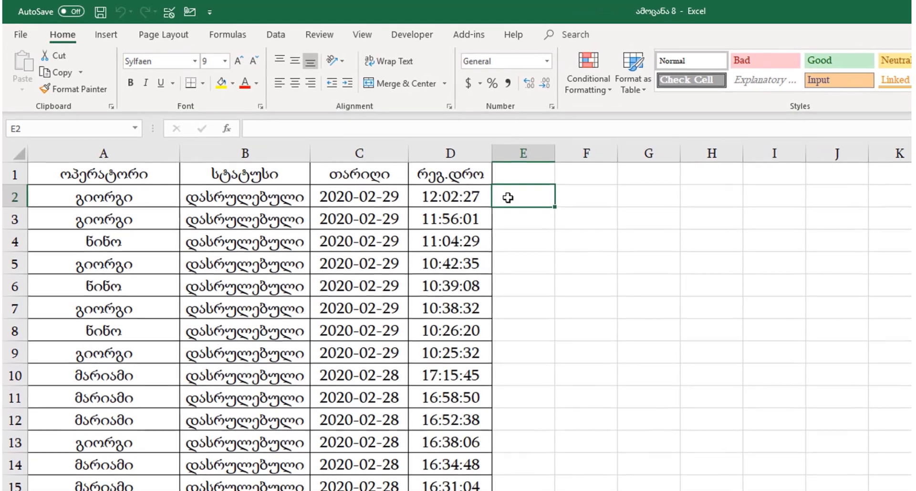
{"action": "type", "text": "=va"}
{"action": "key", "text": "Tab"}
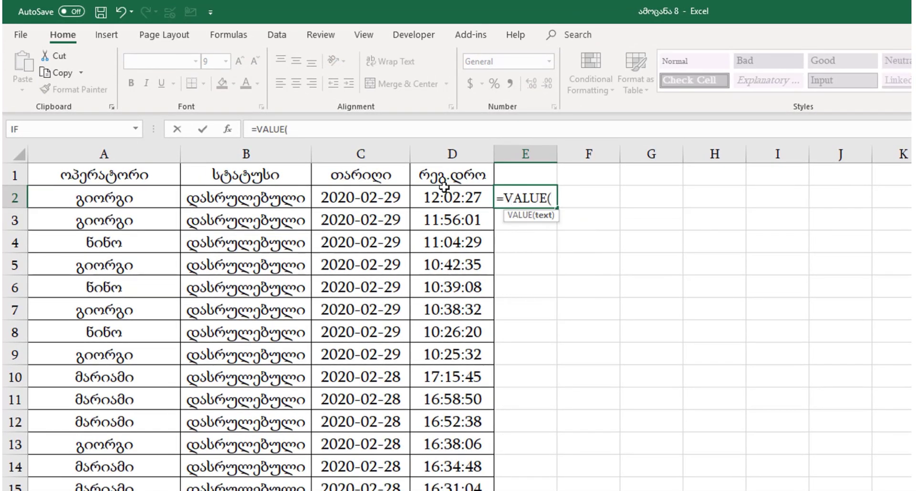
{"action": "left_click", "coordinate": [392, 197]}
{"action": "key", "text": "Return"}
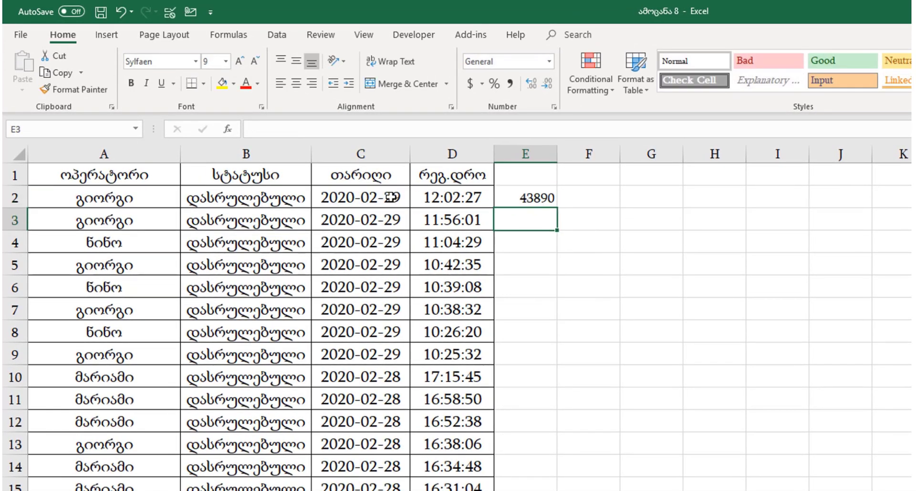
Fill the E2 formula down the whole data range and format the results as Short Date.
{"action": "left_click", "coordinate": [517, 194]}
{"action": "double_click", "coordinate": [560, 206]}
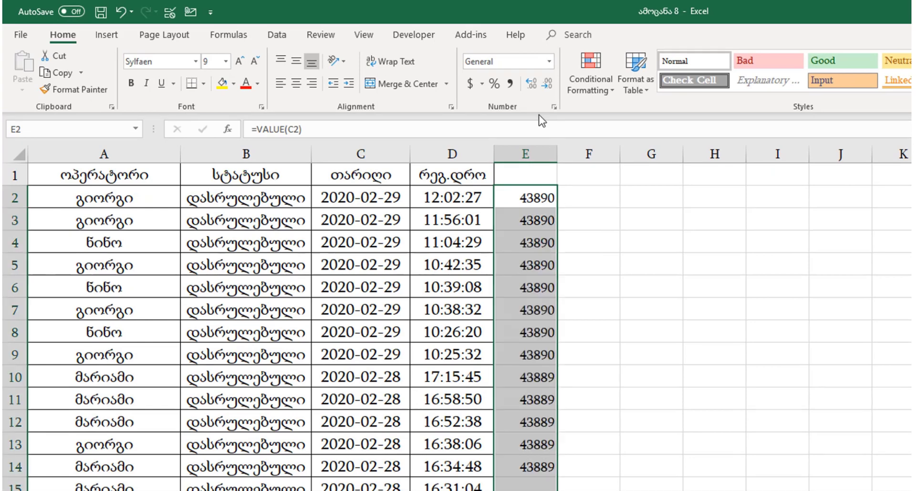
{"action": "left_click", "coordinate": [549, 61]}
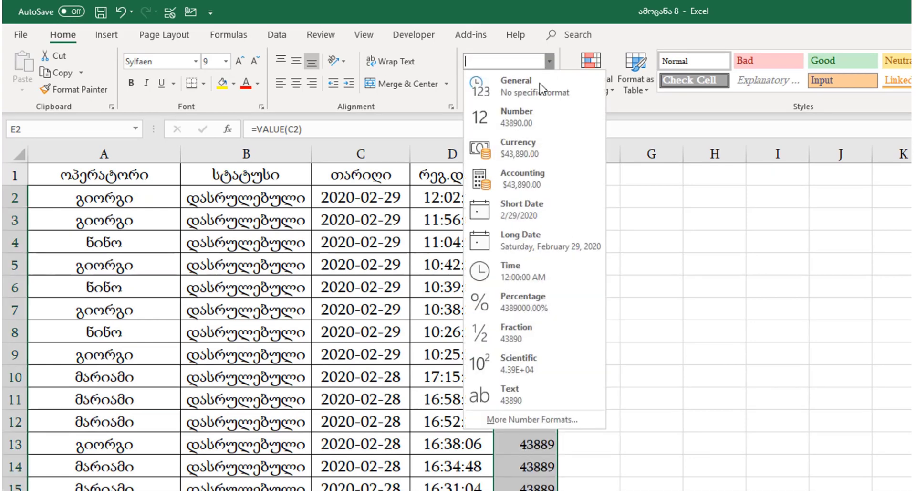
{"action": "left_click", "coordinate": [542, 213]}
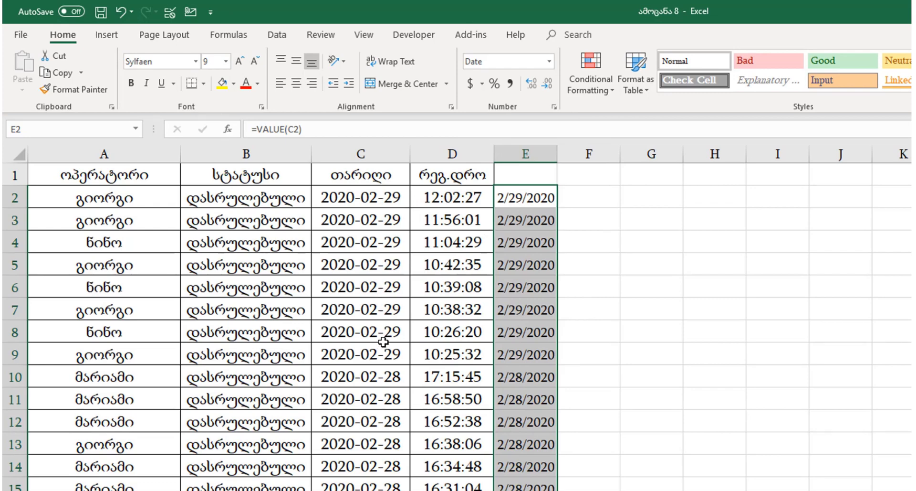
Enter =VALUE(D2) in cell F2 to convert the text time to a number.
{"action": "left_click", "coordinate": [583, 200]}
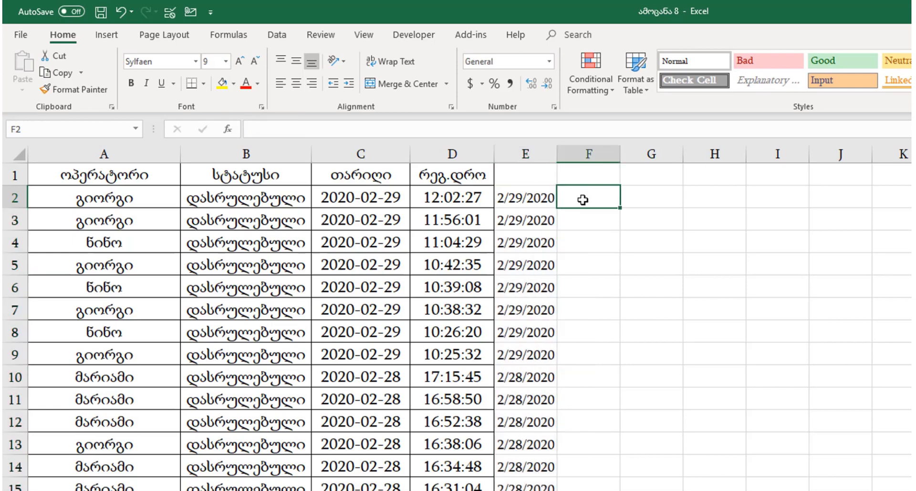
{"action": "type", "text": "=va"}
{"action": "key", "text": "Tab"}
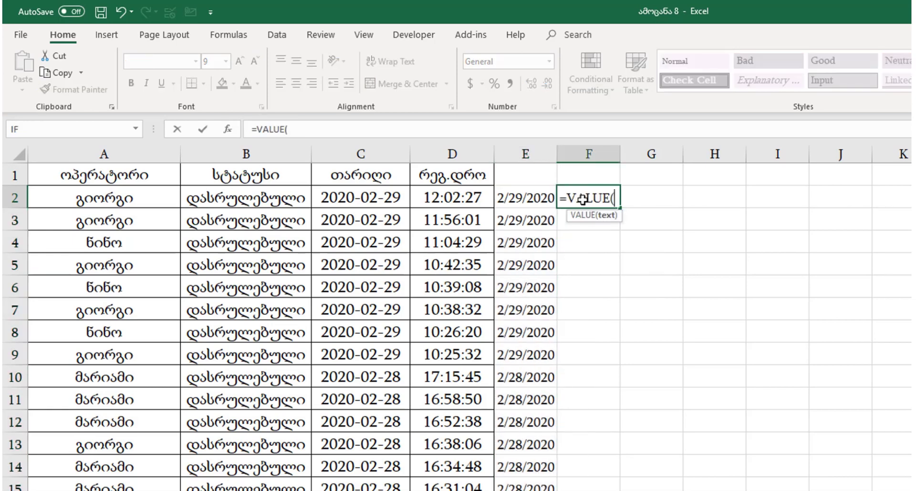
{"action": "left_click", "coordinate": [468, 190]}
{"action": "type", "text": ")"}
{"action": "key", "text": "Return"}
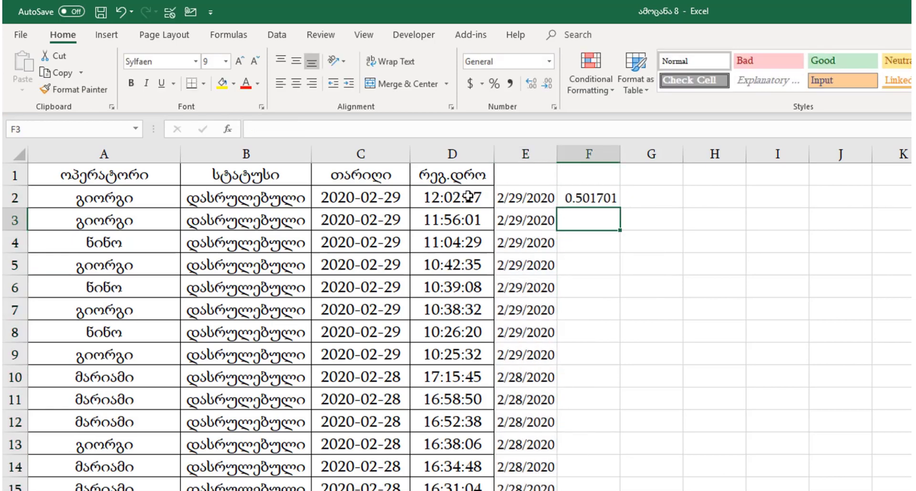
Fill the F2 formula down the whole data range and format the results as Time.
{"action": "left_click", "coordinate": [591, 198]}
{"action": "double_click", "coordinate": [621, 207]}
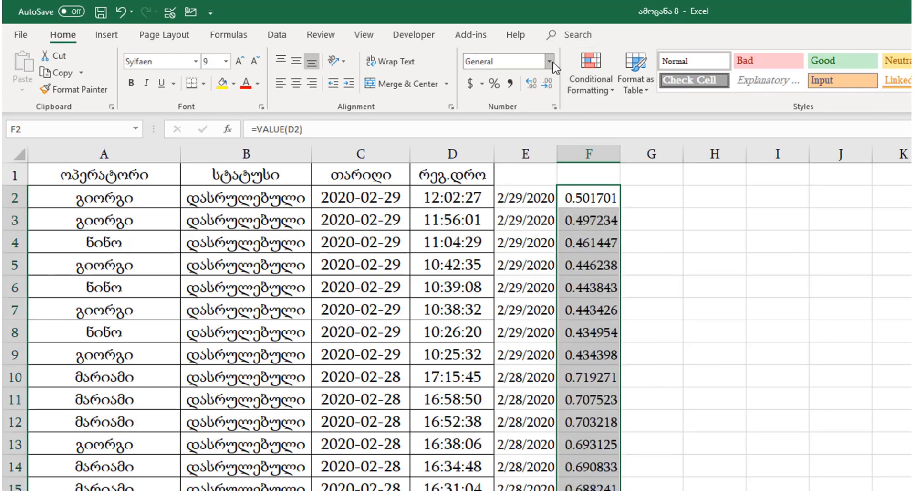
{"action": "left_click", "coordinate": [549, 61]}
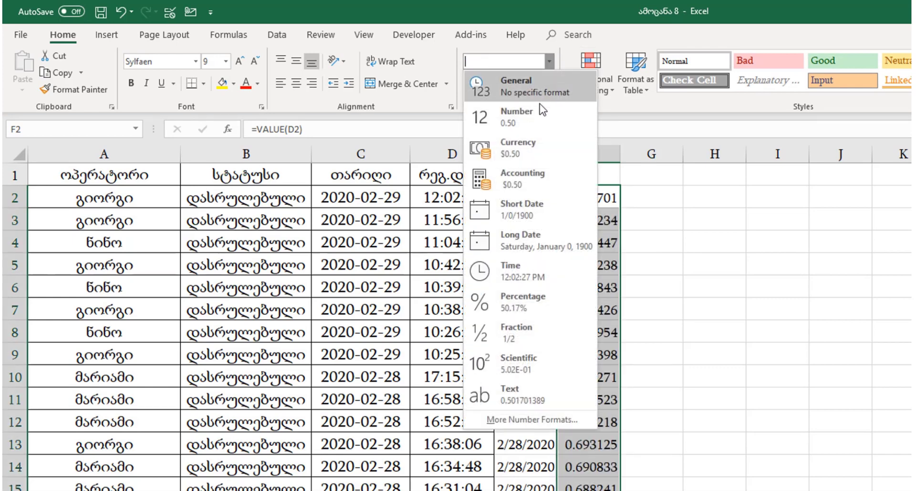
{"action": "left_click", "coordinate": [544, 275]}
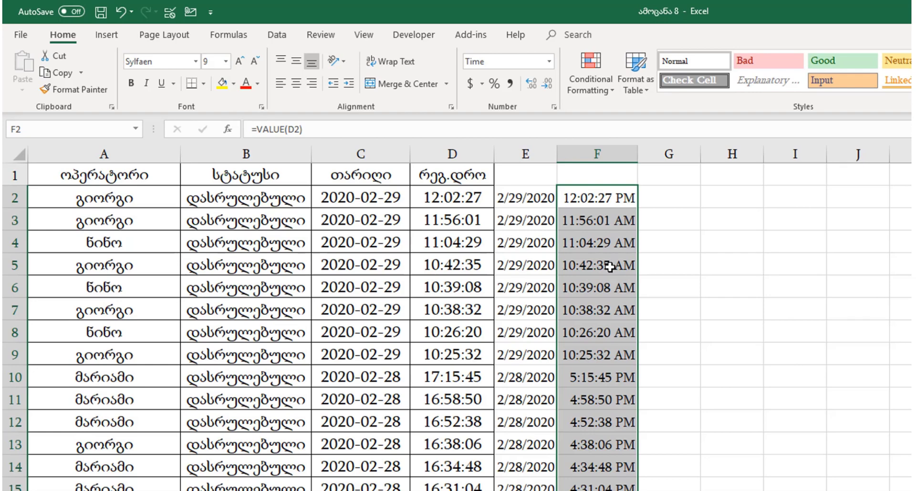
Add the headers "date" in E1 and "time" in F1.
{"action": "left_click", "coordinate": [533, 174]}
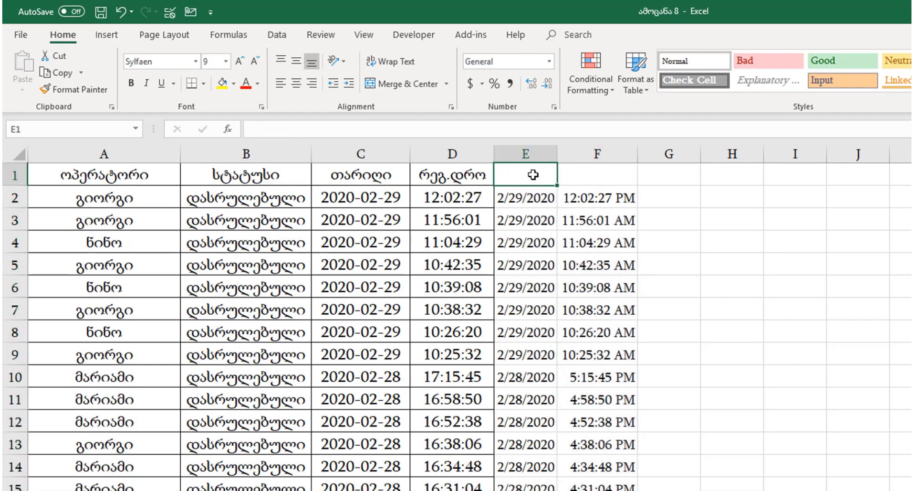
{"action": "type", "text": "date"}
{"action": "key", "text": "Tab"}
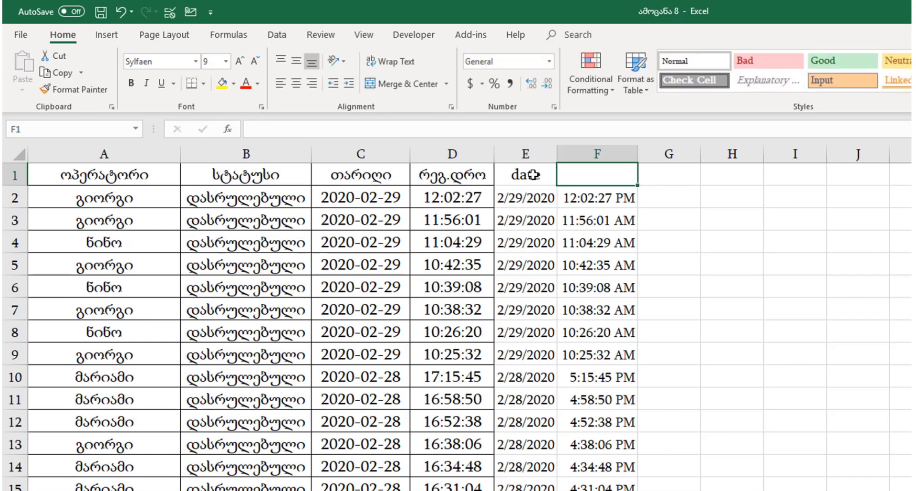
{"action": "type", "text": "time"}
{"action": "key", "text": "Return"}
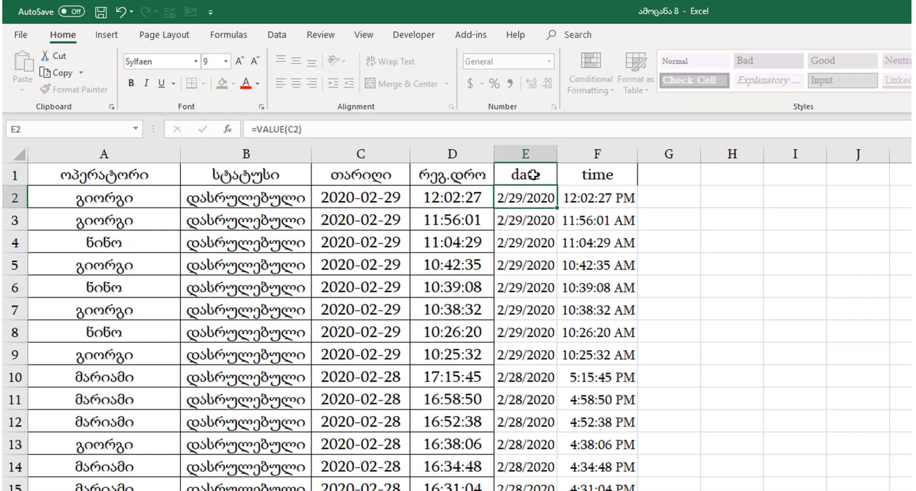
Copy columns E and F and paste them over themselves as values to replace the formulas.
{"action": "left_click_drag", "start_coordinate": [530, 153], "coordinate": [569, 151]}
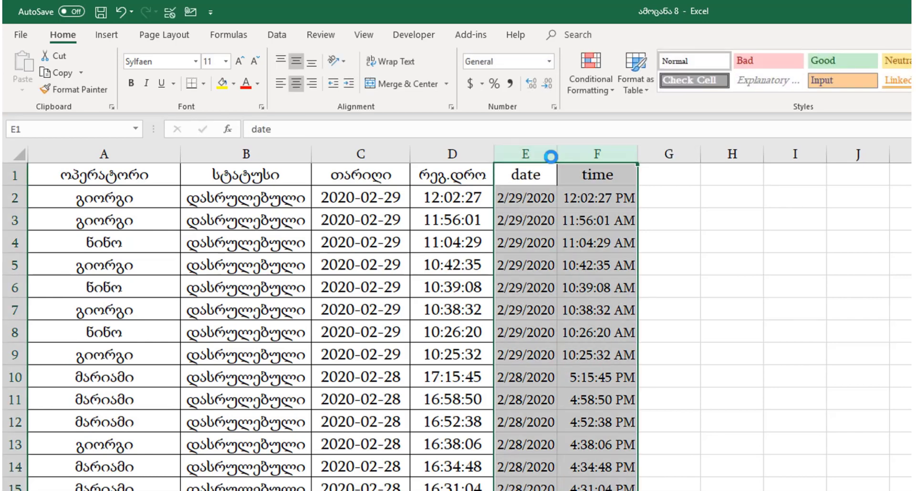
{"action": "key", "text": "ctrl+c"}
{"action": "right_click", "coordinate": [535, 174]}
{"action": "left_click", "coordinate": [582, 234]}
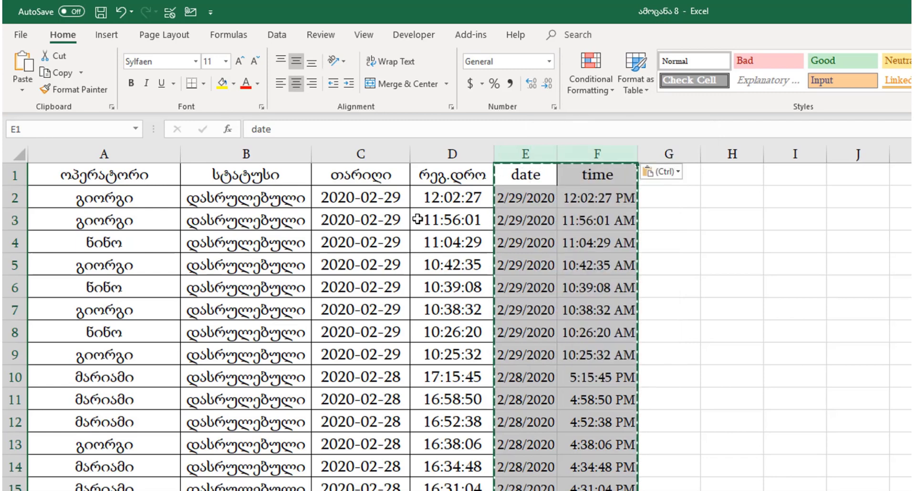
Apply the Short Date number format to the whole original date column C.
{"action": "left_click", "coordinate": [418, 219]}
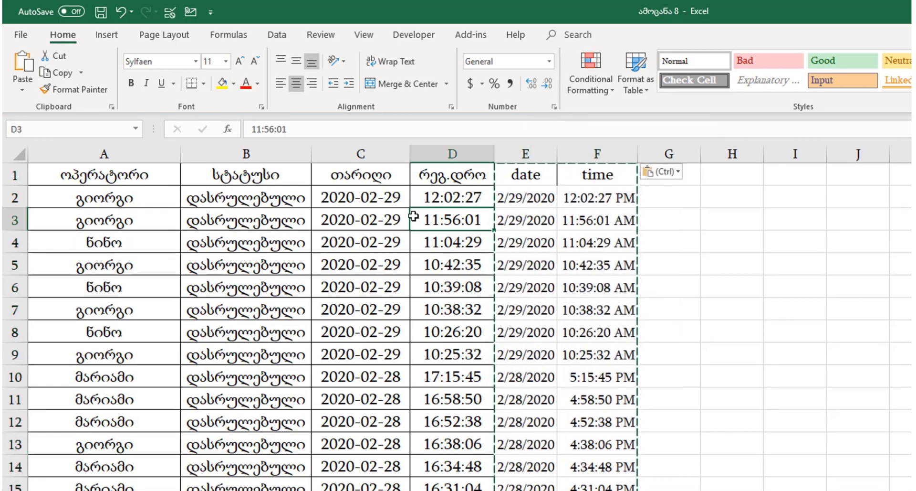
{"action": "left_click", "coordinate": [377, 203]}
{"action": "left_click", "coordinate": [381, 154]}
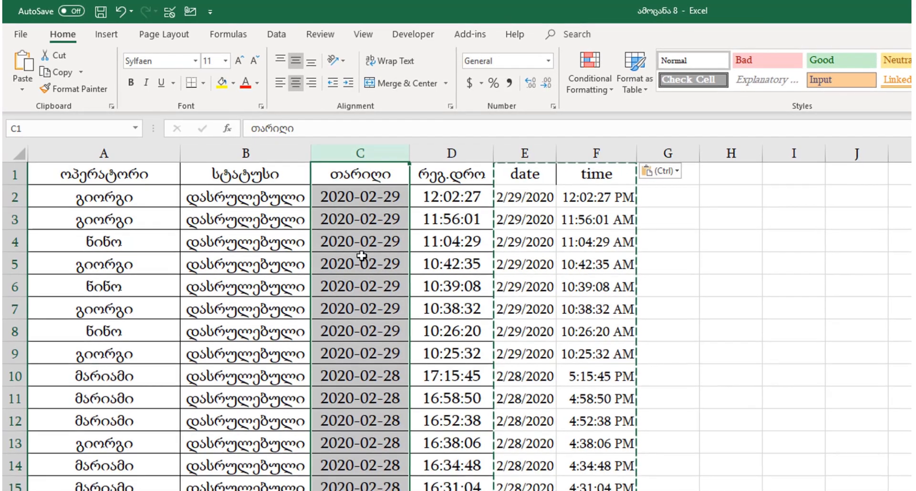
{"action": "left_click", "coordinate": [549, 61]}
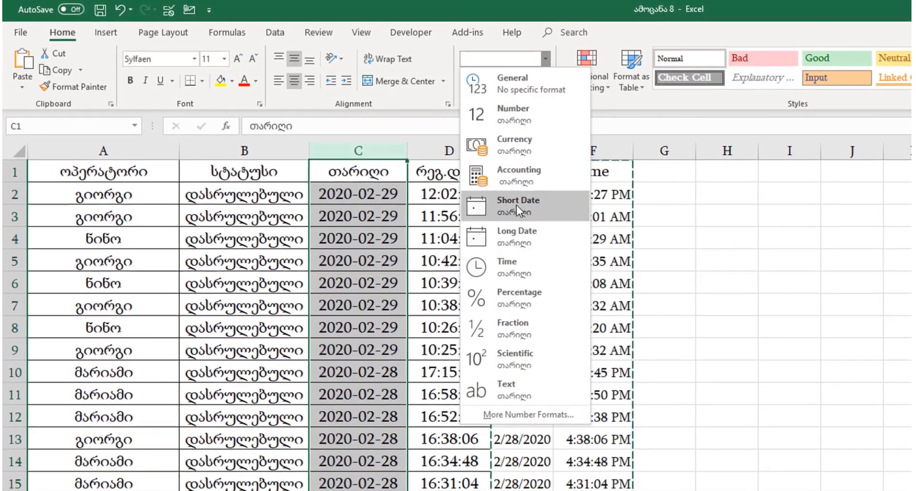
{"action": "left_click", "coordinate": [533, 204]}
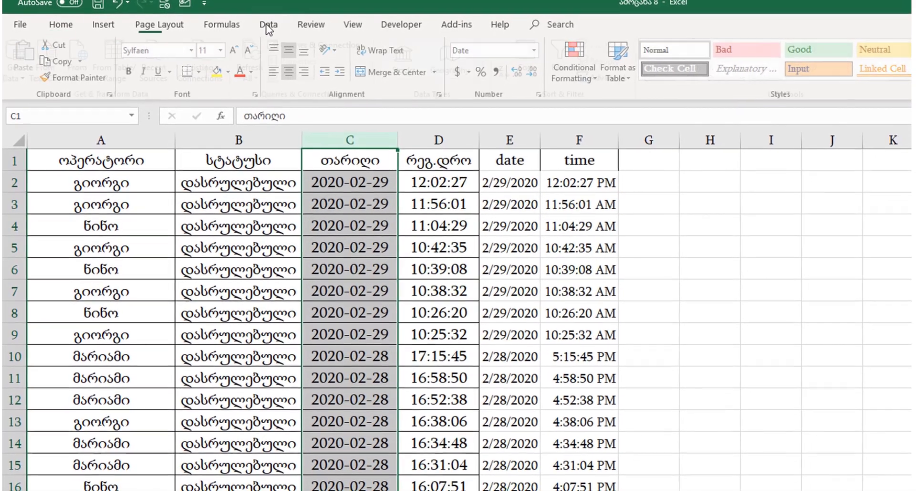
Convert column C's text dates to real dates in place with Text to Columns, using the Date format YMD.
{"action": "left_click", "coordinate": [269, 27]}
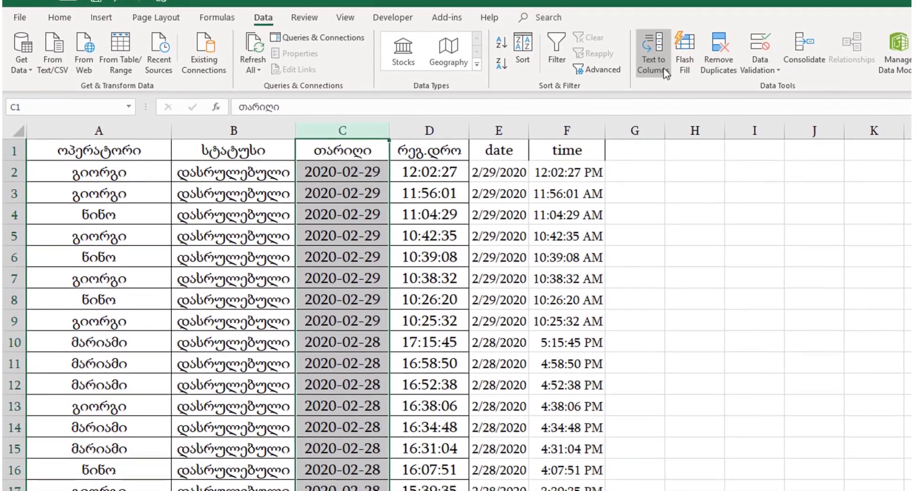
{"action": "left_click", "coordinate": [662, 58]}
{"action": "left_click", "coordinate": [795, 385]}
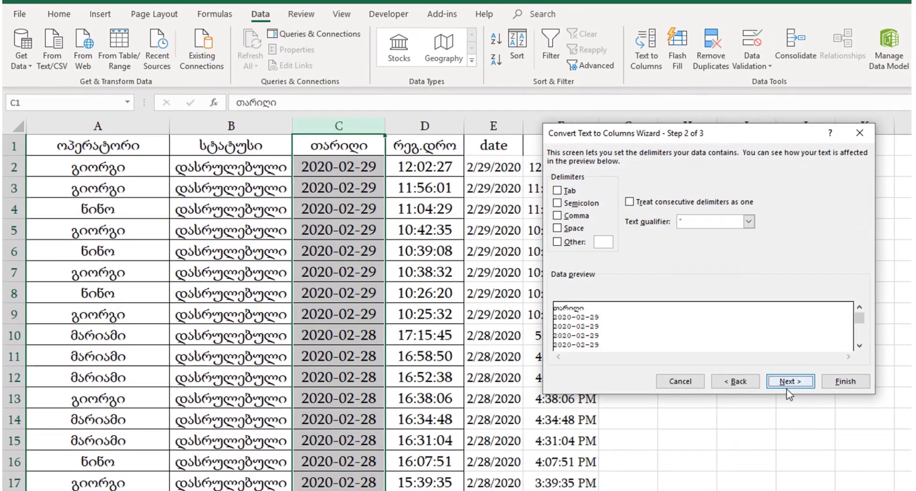
{"action": "left_click", "coordinate": [792, 378]}
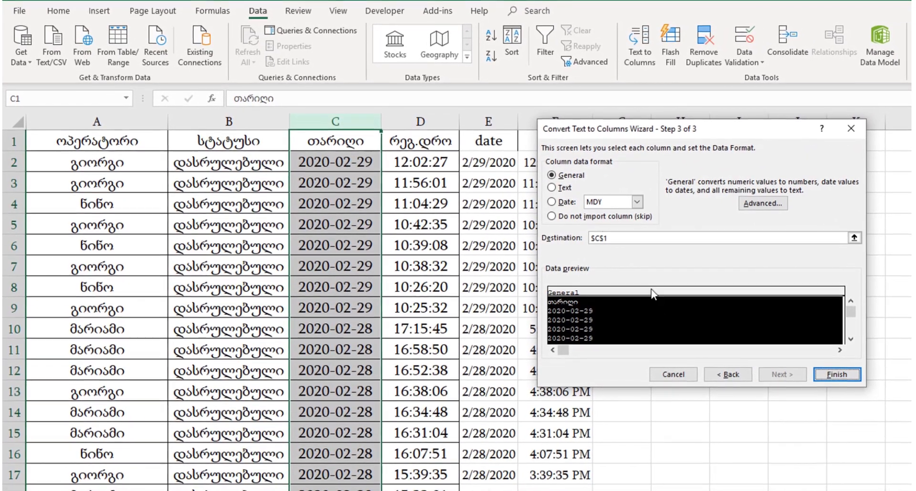
{"action": "left_click", "coordinate": [563, 200]}
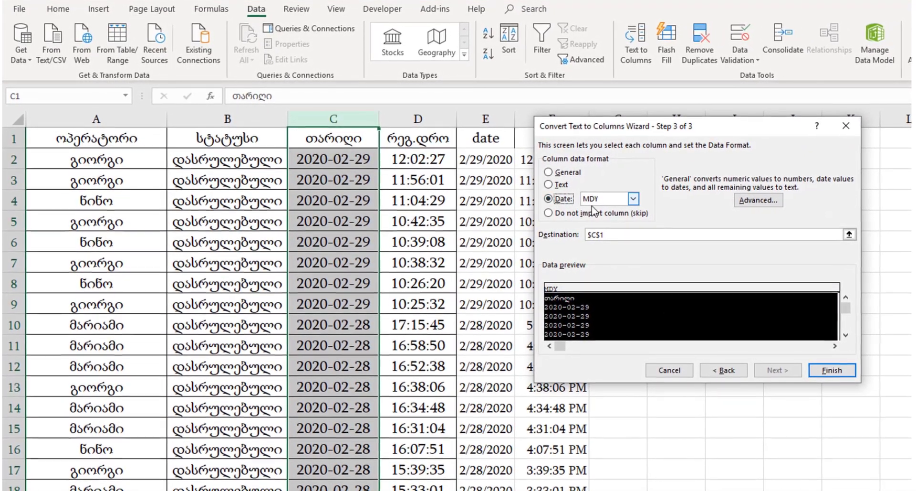
{"action": "left_click", "coordinate": [596, 200]}
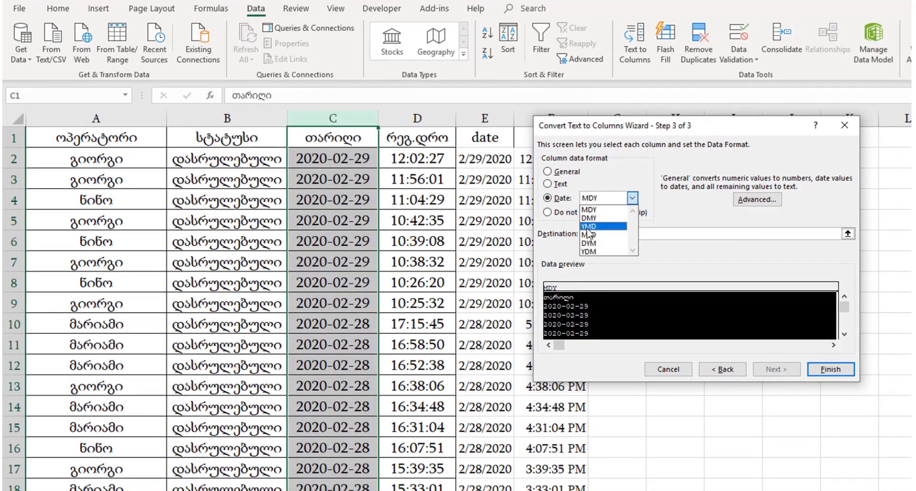
{"action": "left_click", "coordinate": [591, 226]}
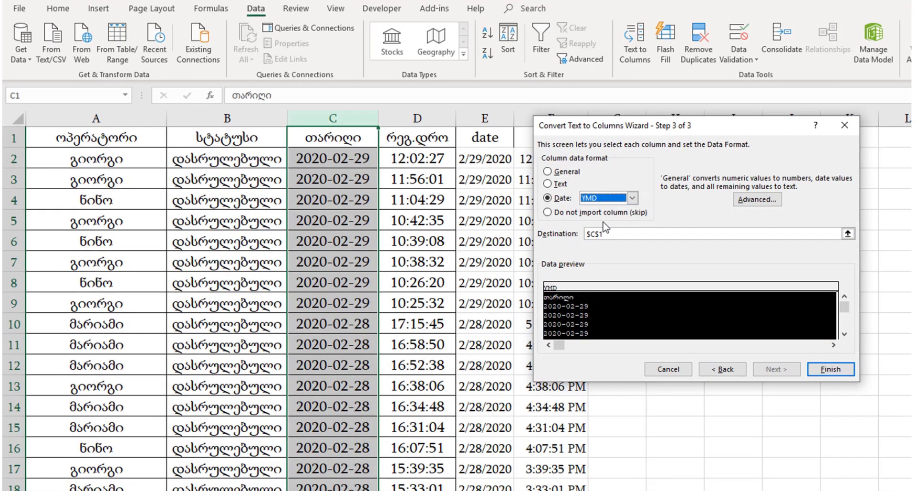
{"action": "left_click", "coordinate": [831, 369]}
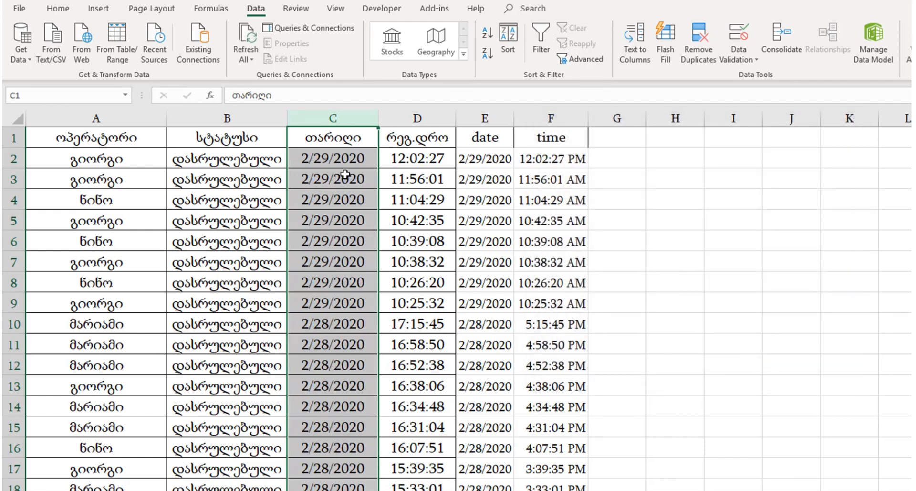
{"action": "left_click", "coordinate": [407, 156]}
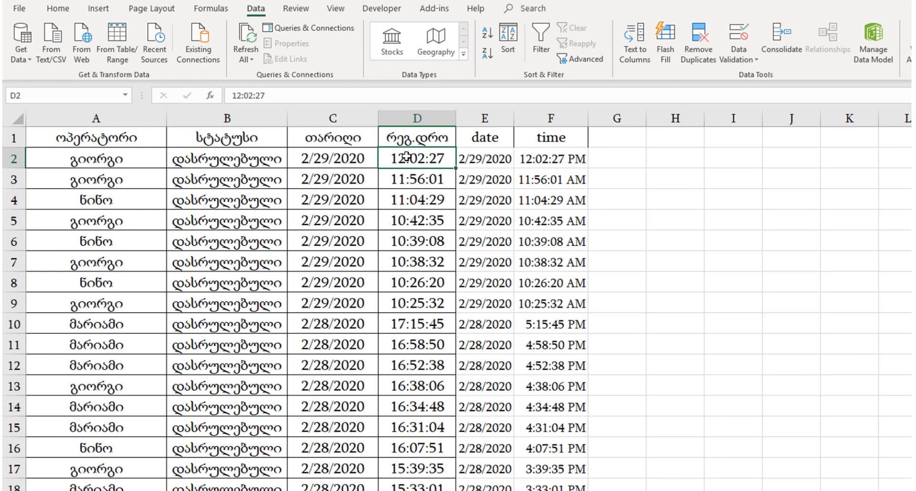
{"action": "double_click", "coordinate": [558, 159]}
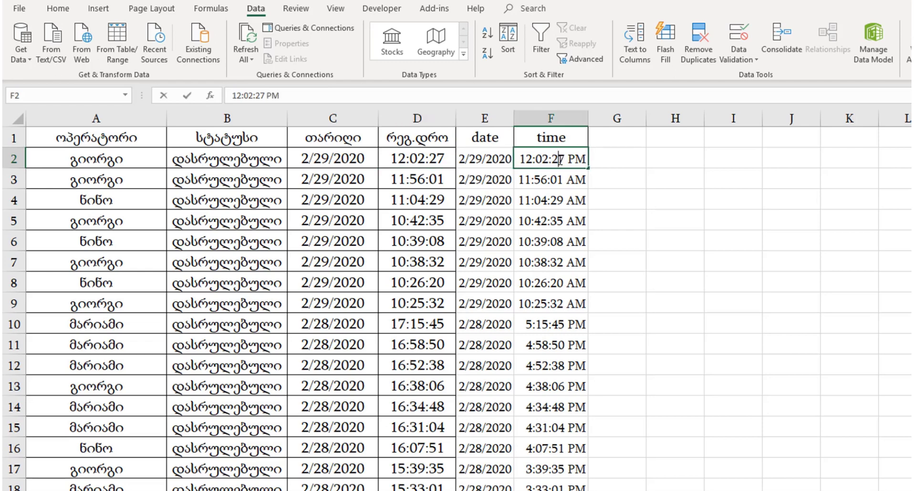
{"action": "key", "text": "Return"}
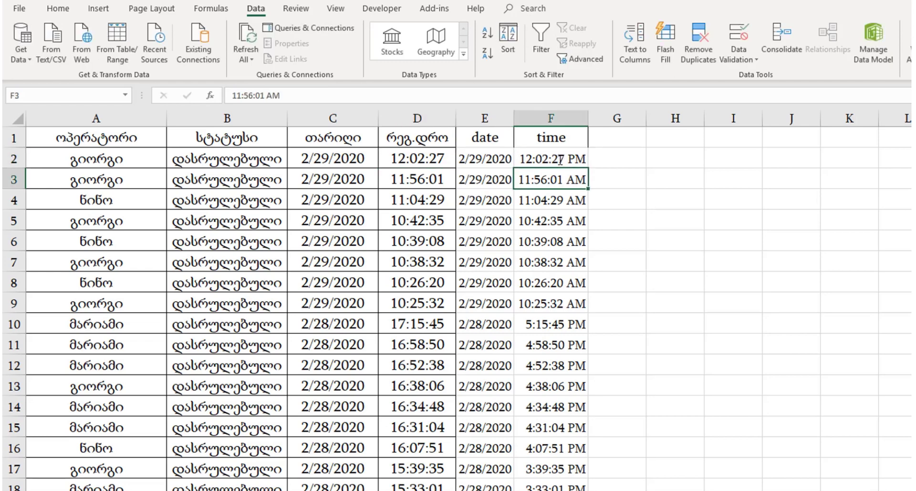
Create a PivotTable from the data range $A$1:$F$1282 on a new worksheet.
{"action": "left_click", "coordinate": [256, 187]}
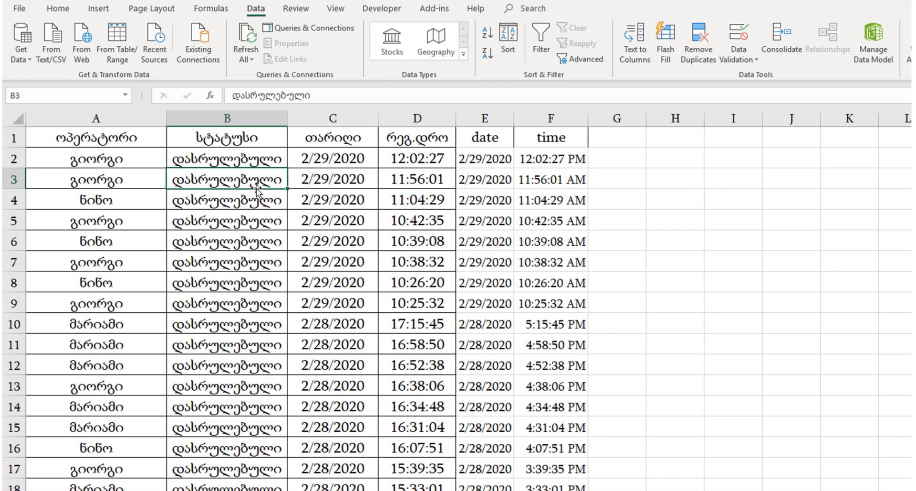
{"action": "left_click", "coordinate": [96, 11]}
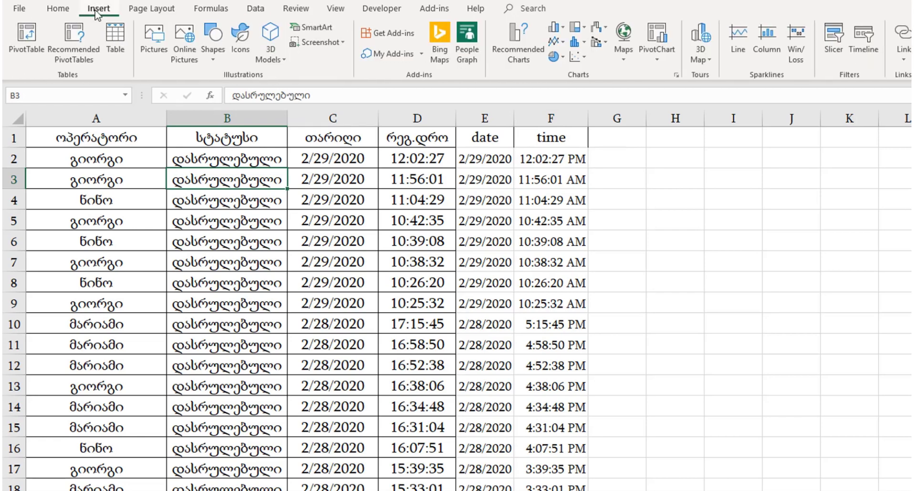
{"action": "left_click", "coordinate": [32, 57]}
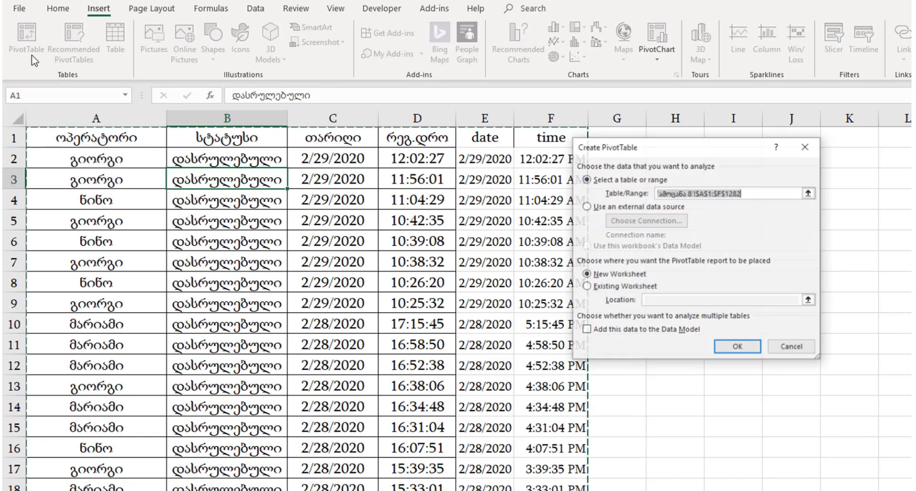
{"action": "left_click", "coordinate": [739, 348]}
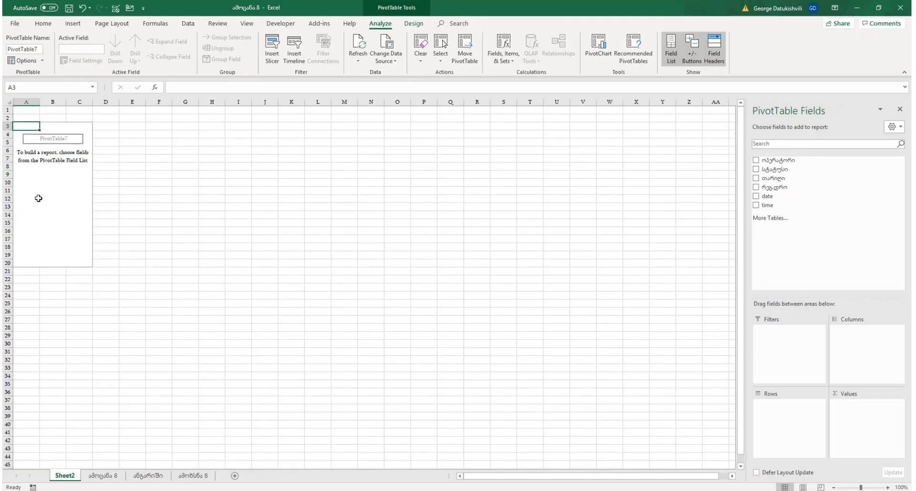
Add the date field to the Rows area of the PivotTable and look through the listed days.
{"action": "scroll", "coordinate": [67, 204], "scroll_direction": "up", "scroll_amount": 5}
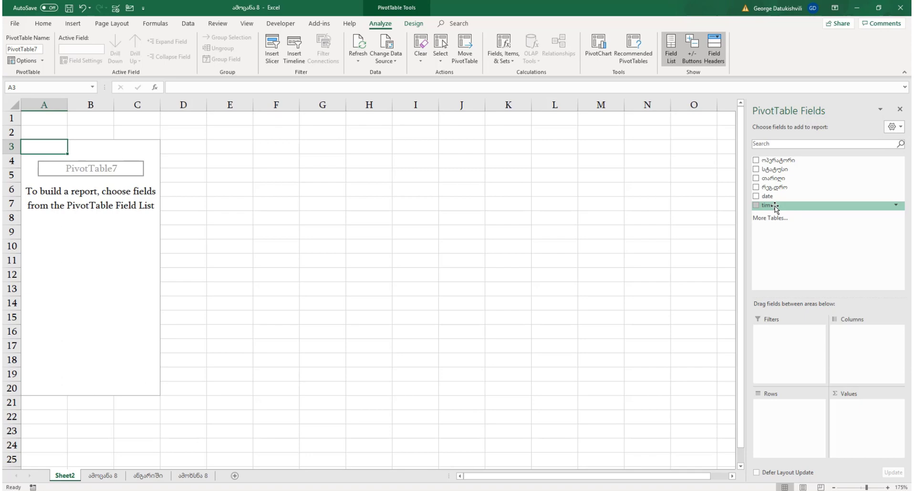
{"action": "left_click_drag", "start_coordinate": [776, 197], "coordinate": [792, 436]}
{"action": "scroll", "coordinate": [64, 200], "scroll_direction": "down", "scroll_amount": 3}
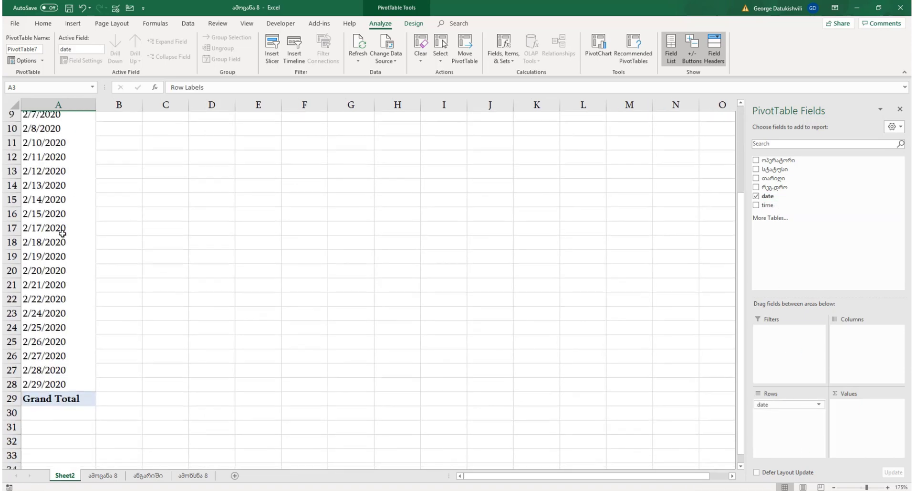
{"action": "scroll", "coordinate": [55, 184], "scroll_direction": "up", "scroll_amount": 2}
{"action": "scroll", "coordinate": [52, 155], "scroll_direction": "up", "scroll_amount": 1}
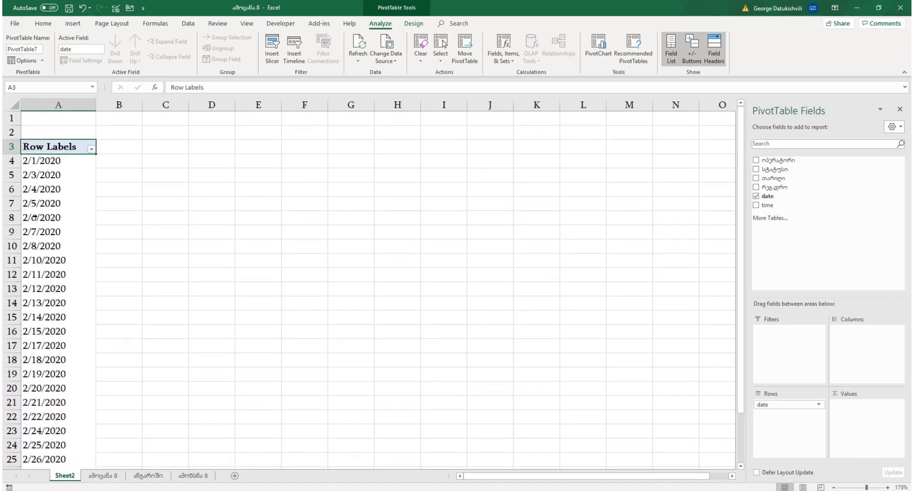
{"action": "right_click", "coordinate": [39, 206]}
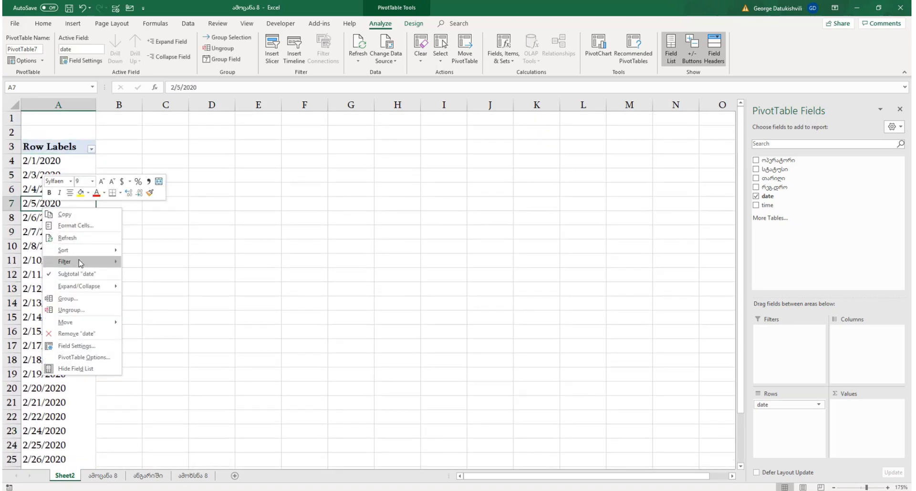
{"action": "left_click", "coordinate": [72, 298]}
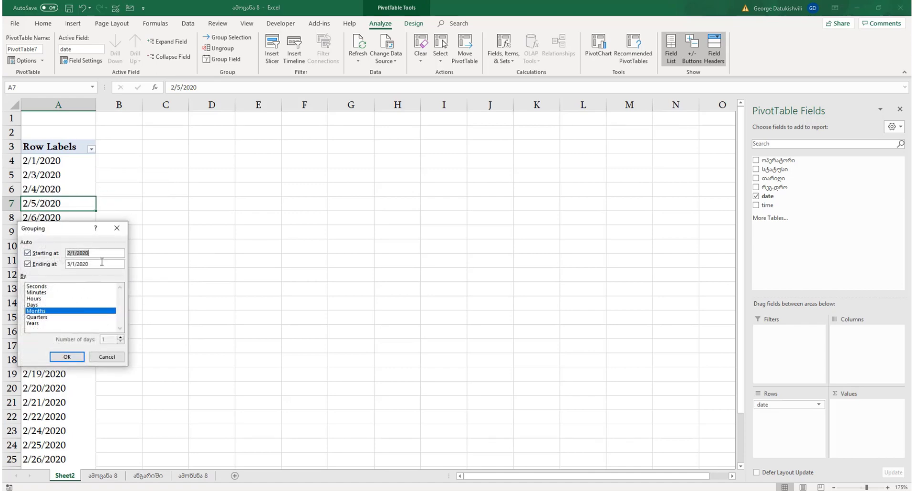
{"action": "left_click", "coordinate": [41, 305]}
{"action": "left_click", "coordinate": [38, 305]}
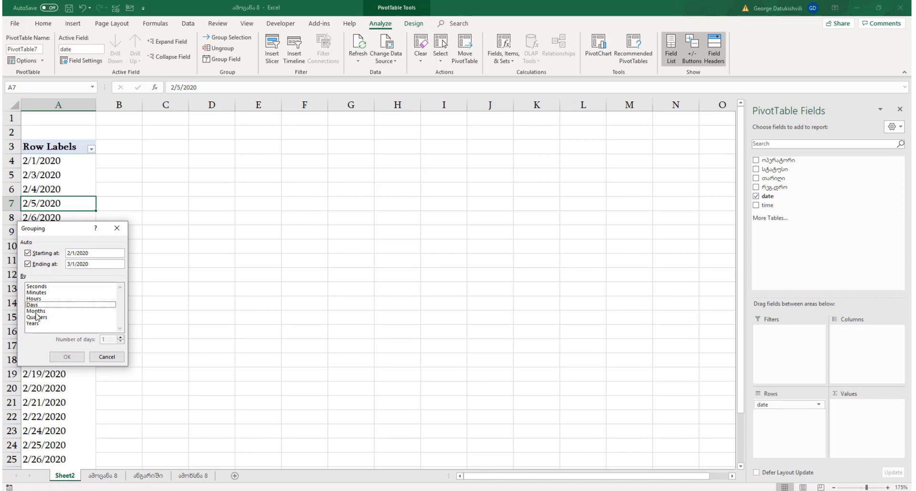
{"action": "left_click", "coordinate": [106, 356]}
{"action": "left_click", "coordinate": [84, 289]}
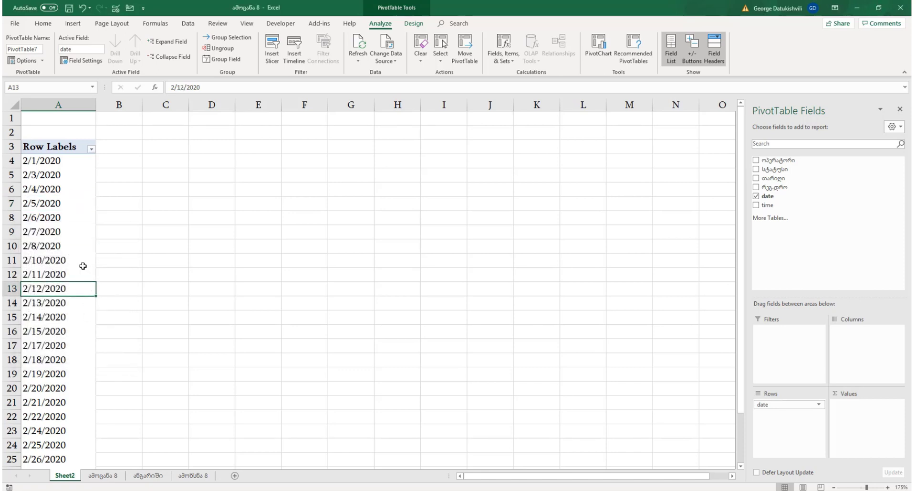
Try nesting the time field under date in the PivotTable rows, and remove it along with its Hours and Minutes fields.
{"action": "scroll", "coordinate": [81, 266], "scroll_direction": "down", "scroll_amount": 2}
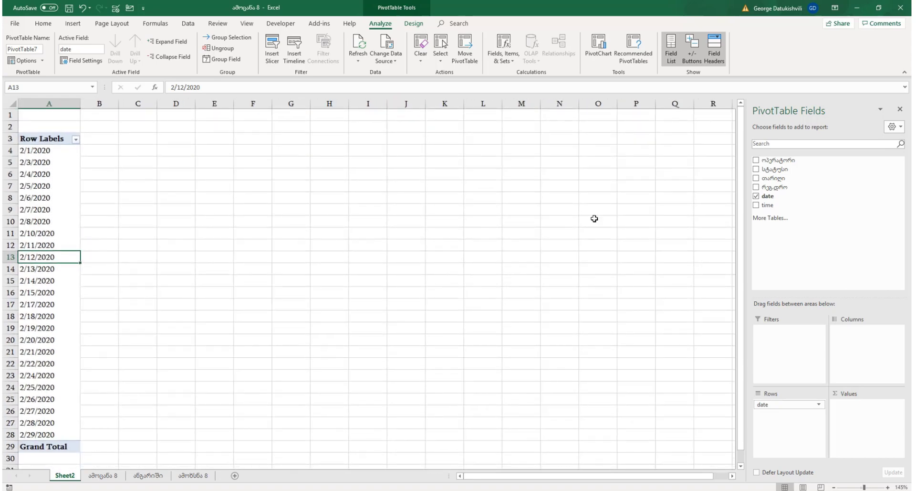
{"action": "left_click_drag", "start_coordinate": [767, 208], "coordinate": [807, 420]}
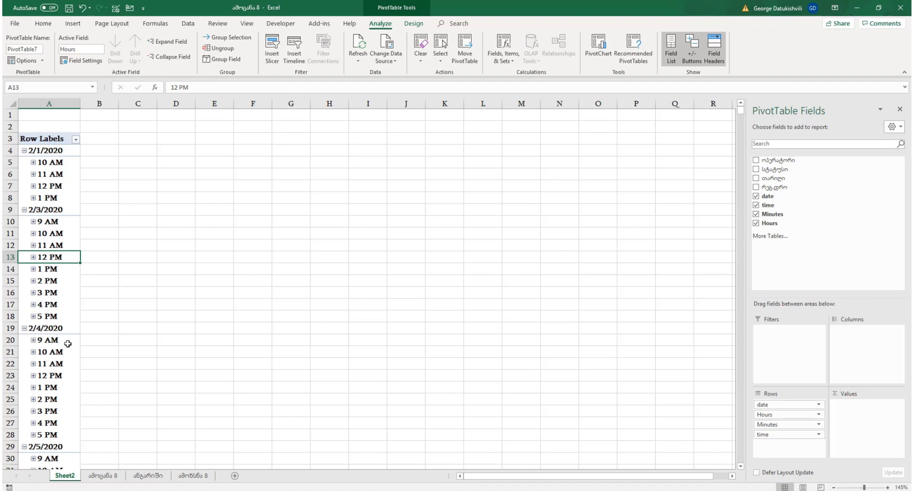
{"action": "left_click_drag", "start_coordinate": [772, 425], "coordinate": [761, 273]}
{"action": "left_click_drag", "start_coordinate": [774, 414], "coordinate": [773, 237]}
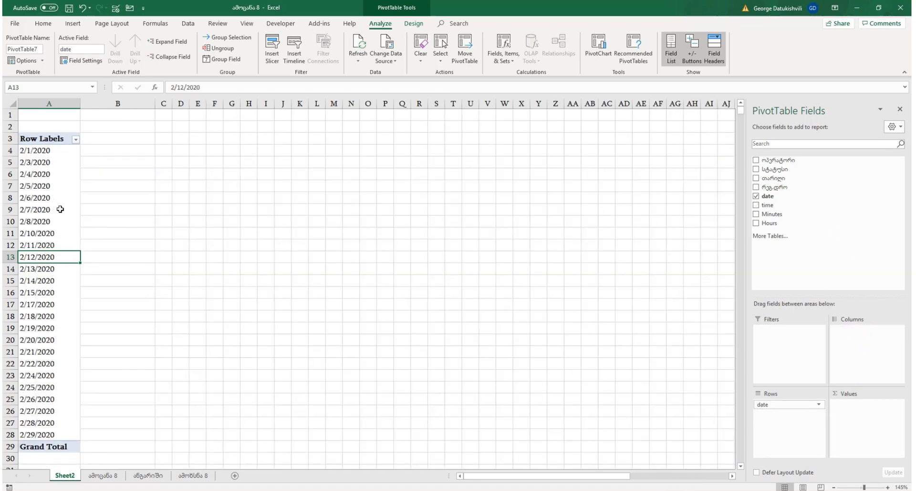
Place the time field in the PivotTable's Columns area and check the 10 AM group's minute and second levels before collapsing it.
{"action": "left_click_drag", "start_coordinate": [772, 205], "coordinate": [871, 375]}
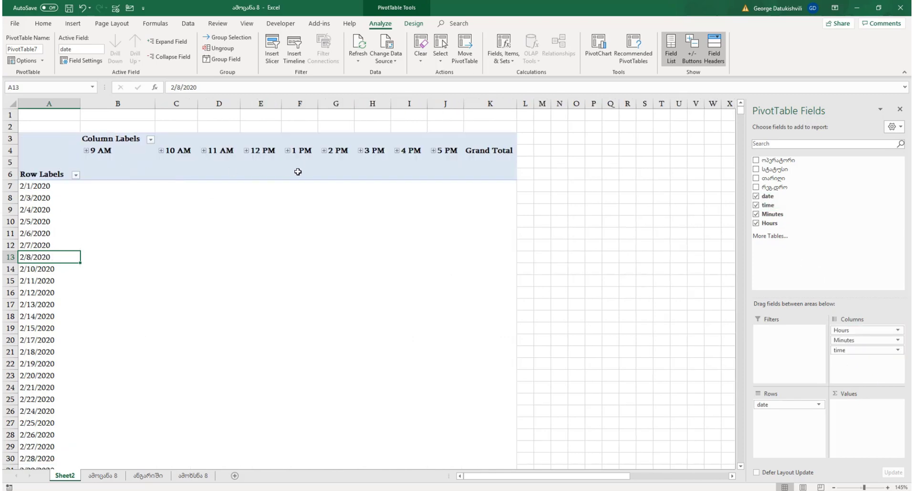
{"action": "left_click", "coordinate": [161, 151]}
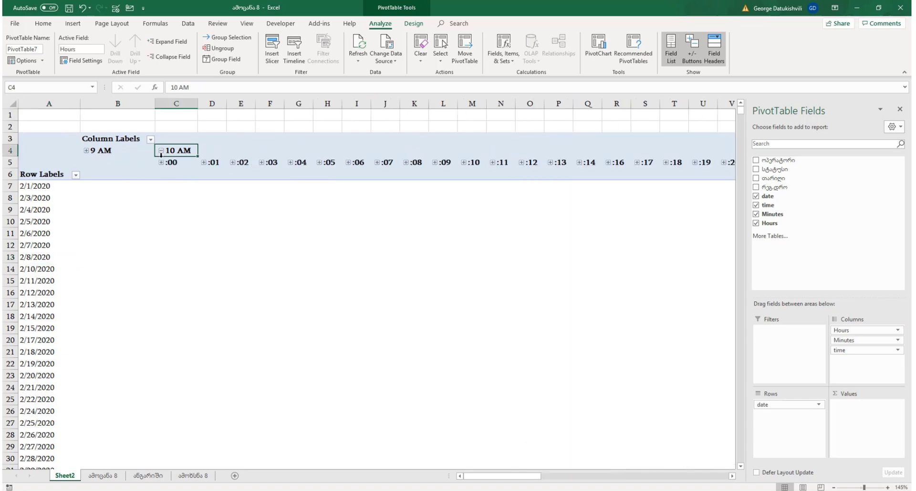
{"action": "left_click", "coordinate": [161, 162]}
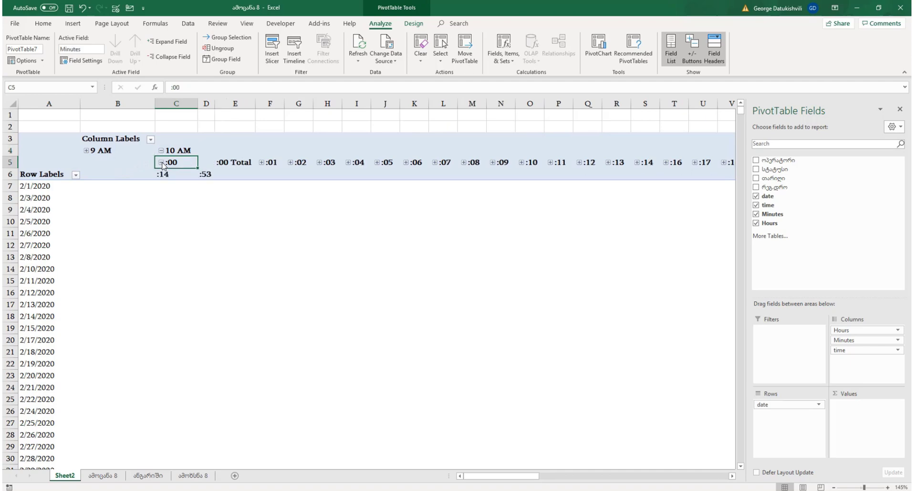
{"action": "left_click", "coordinate": [161, 151]}
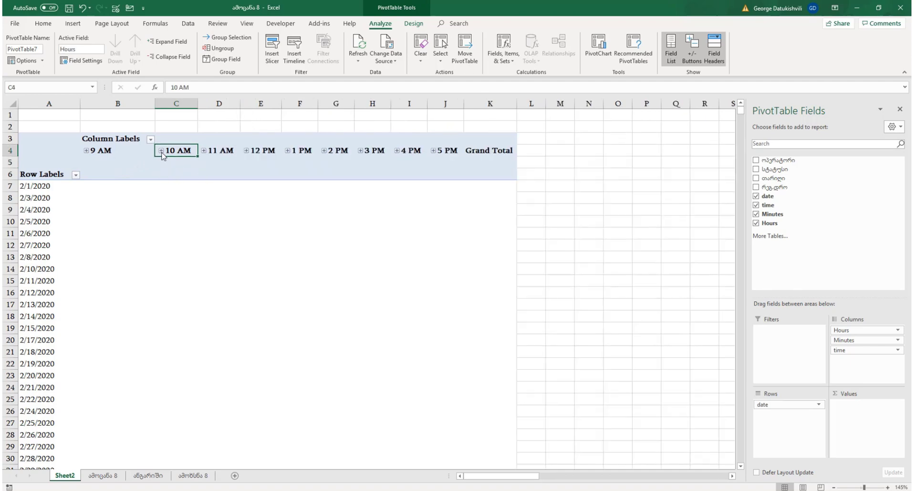
{"action": "left_click", "coordinate": [110, 208]}
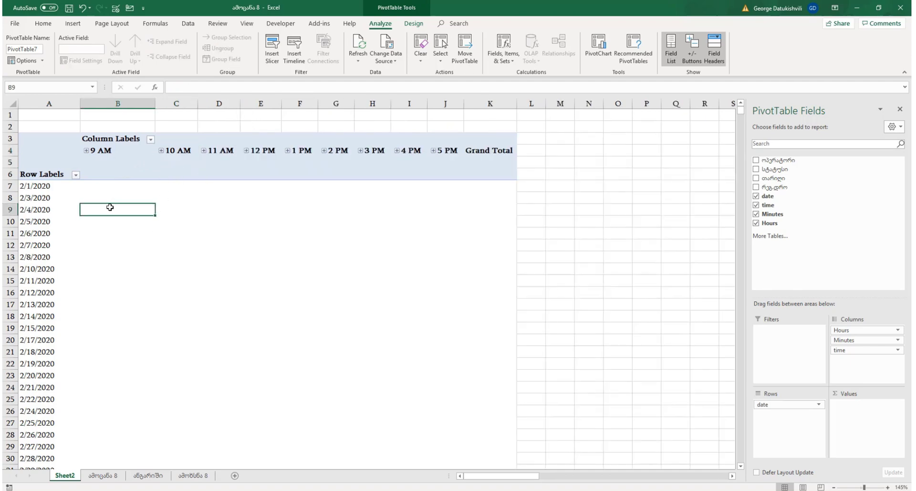
{"action": "scroll", "coordinate": [115, 212], "scroll_direction": "down", "scroll_amount": 2, "text": "ctrl"}
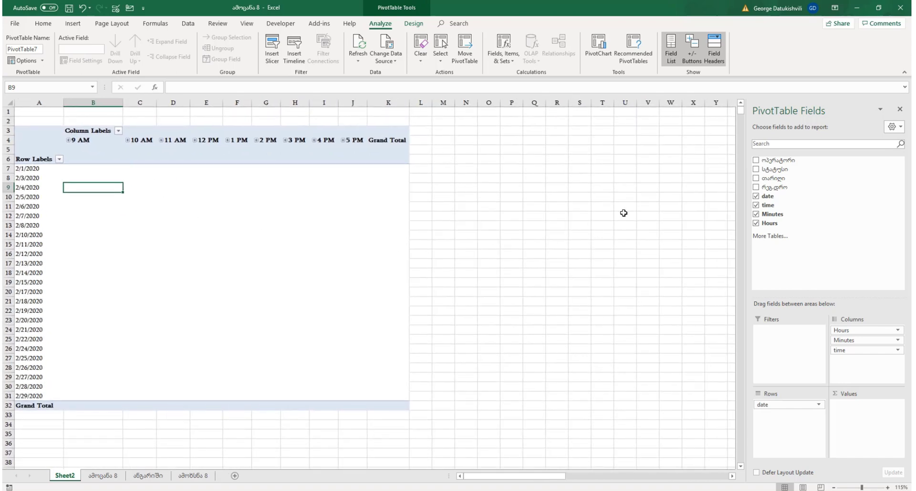
Review the source records and add the ოპერატორი field to the PivotTable's Values area as a count.
{"action": "left_click", "coordinate": [104, 476]}
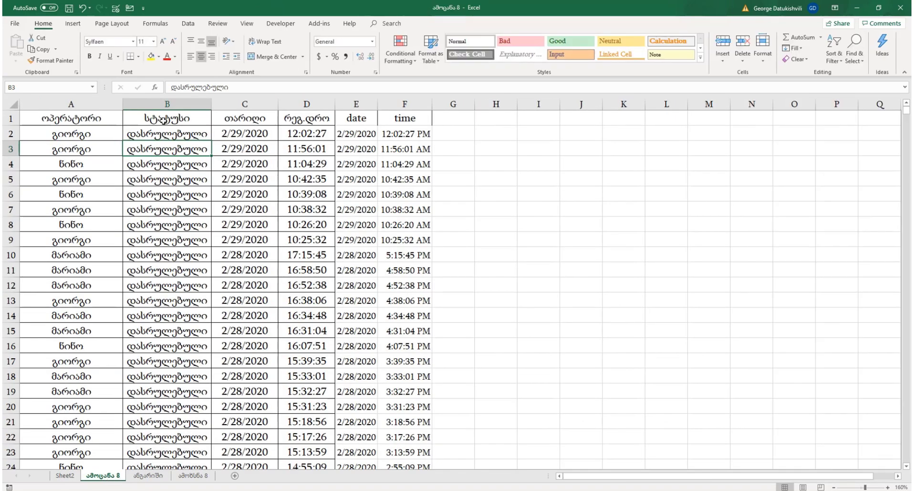
{"action": "left_click", "coordinate": [89, 163]}
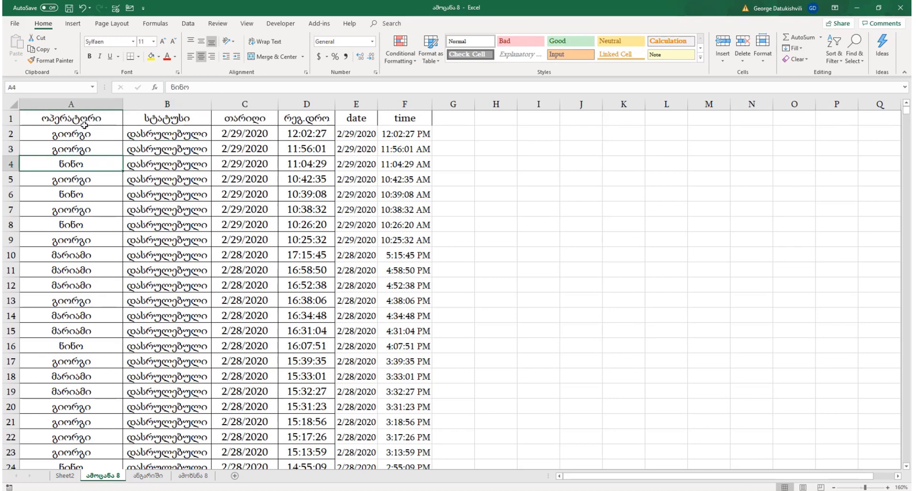
{"action": "left_click", "coordinate": [65, 475]}
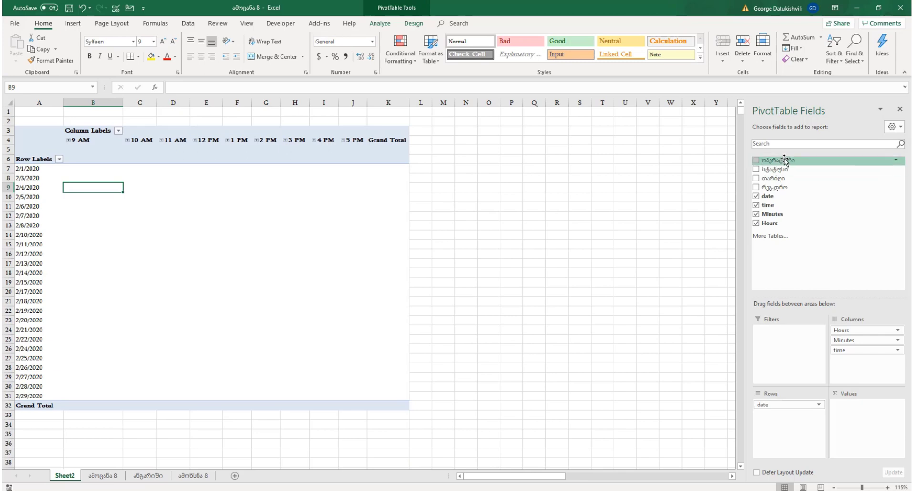
{"action": "left_click_drag", "start_coordinate": [786, 161], "coordinate": [857, 419]}
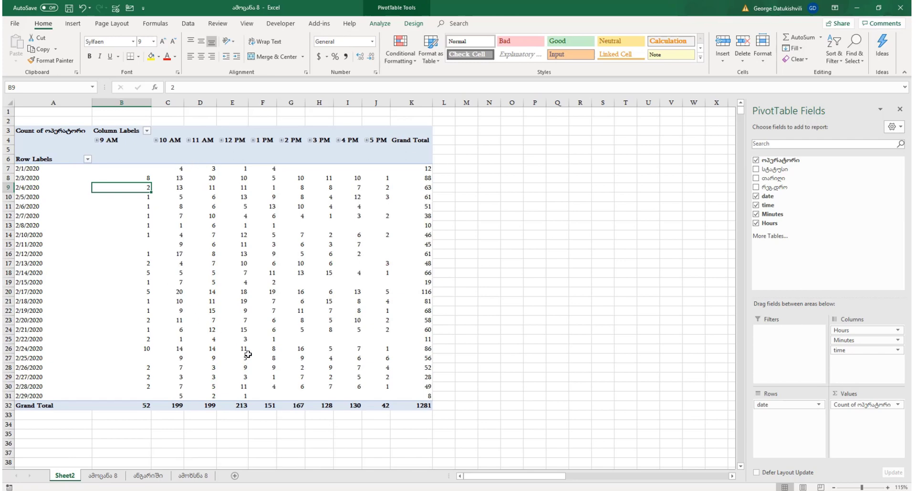
{"action": "left_click", "coordinate": [422, 403]}
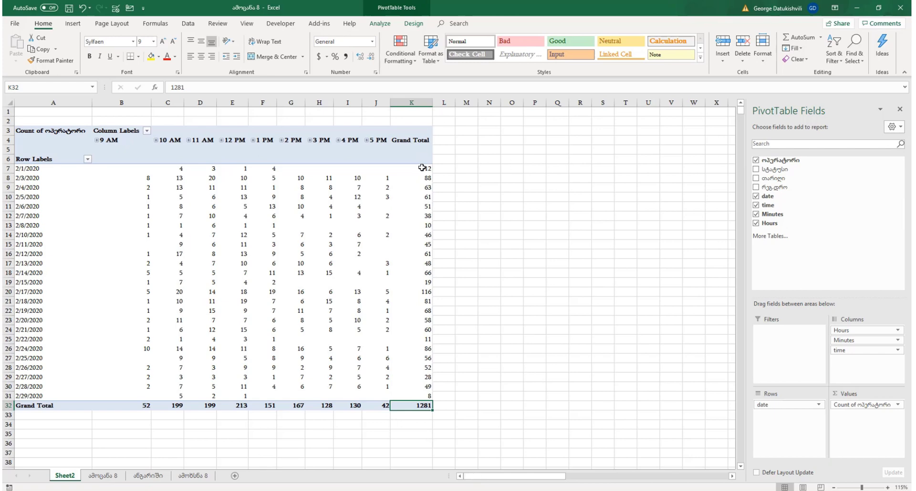
Highlight the top 3 daily totals in the Grand Total column, K7:K31, using Green Fill with Dark Green Text.
{"action": "left_click_drag", "start_coordinate": [423, 166], "coordinate": [415, 394]}
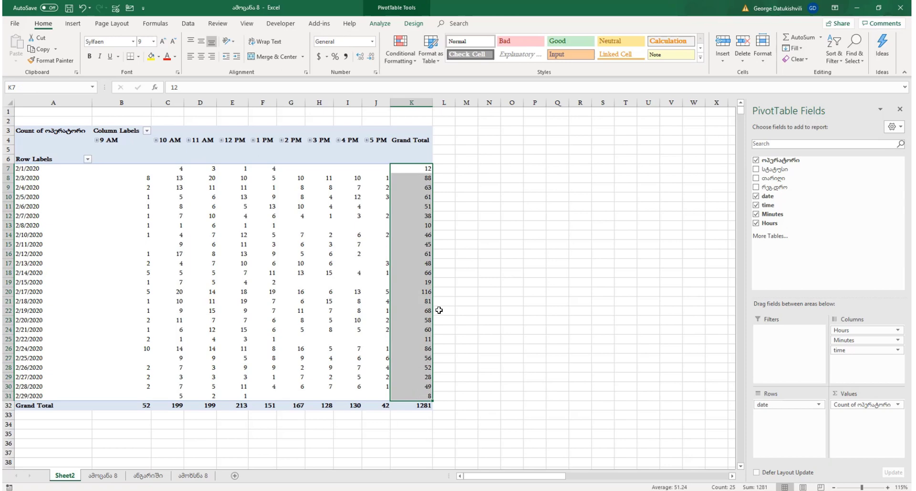
{"action": "left_click", "coordinate": [409, 59]}
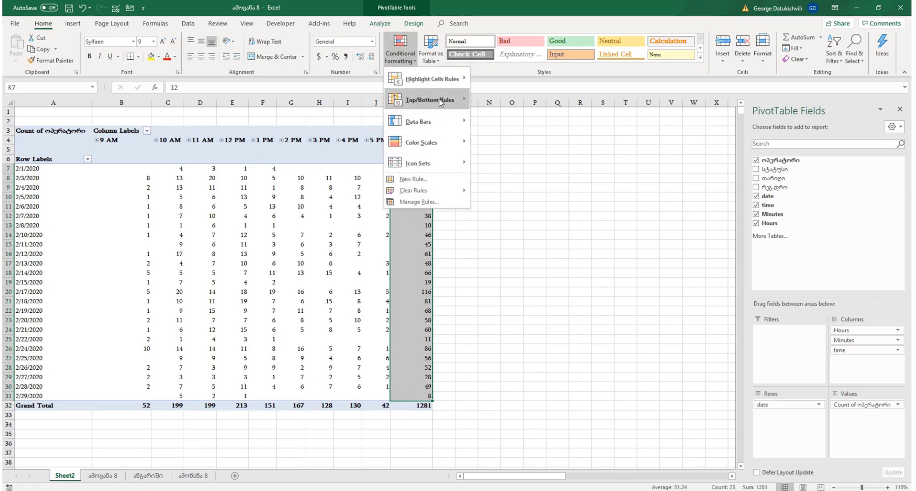
{"action": "mouse_move", "coordinate": [440, 101]}
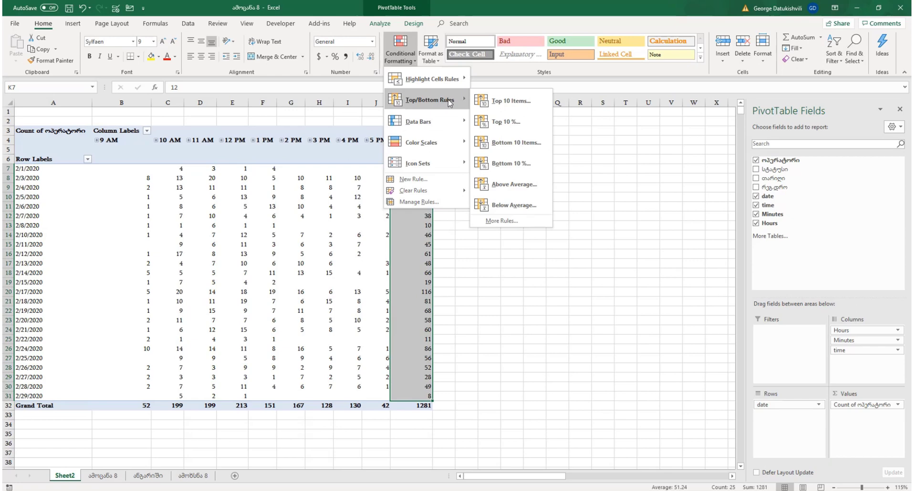
{"action": "left_click", "coordinate": [511, 101]}
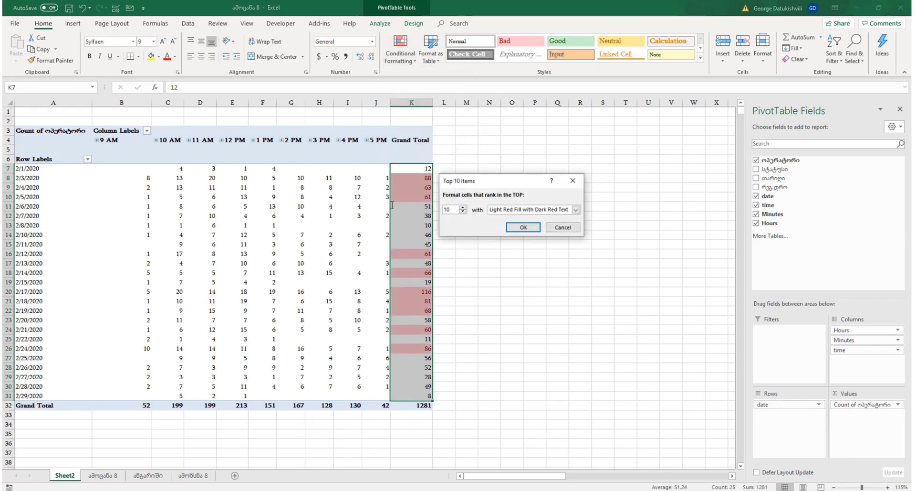
{"action": "type", "text": "3"}
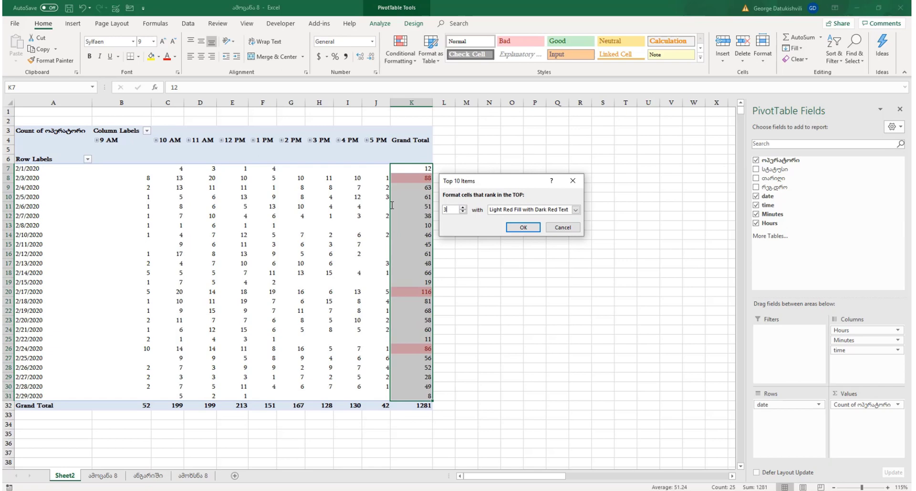
{"action": "left_click", "coordinate": [498, 210]}
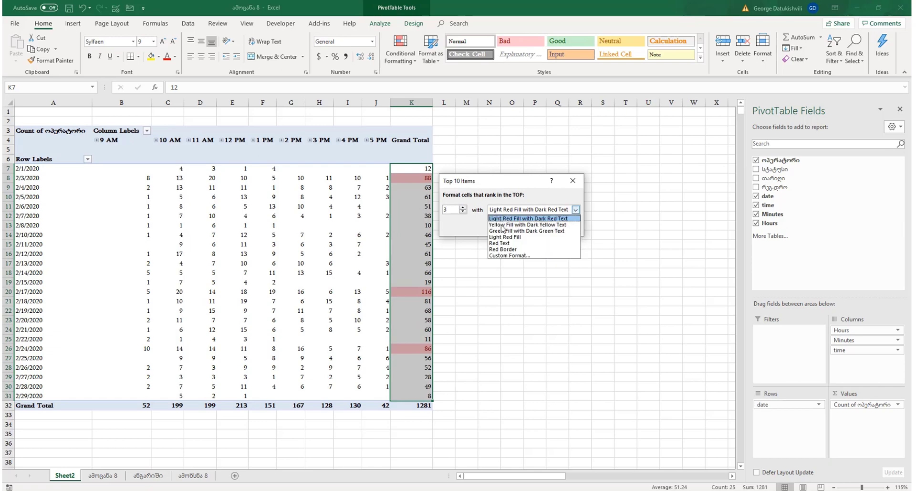
{"action": "left_click", "coordinate": [515, 231]}
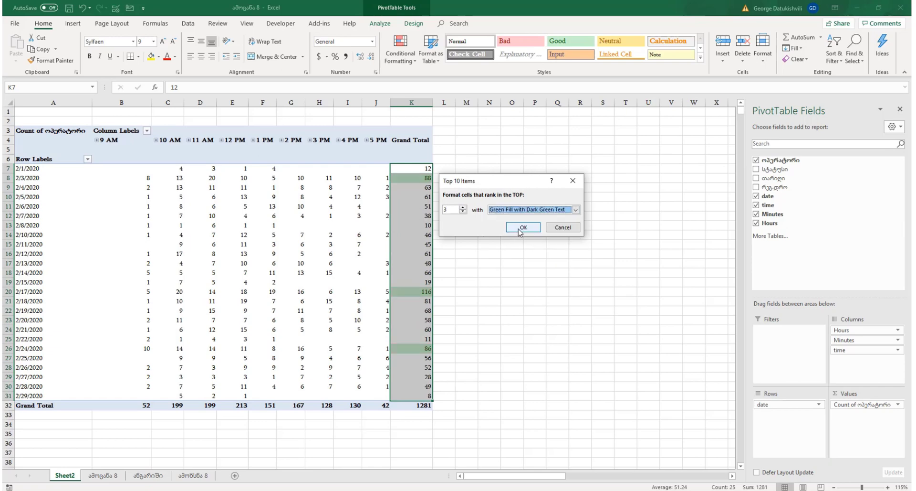
{"action": "left_click", "coordinate": [522, 228]}
{"action": "mouse_move", "coordinate": [356, 208]}
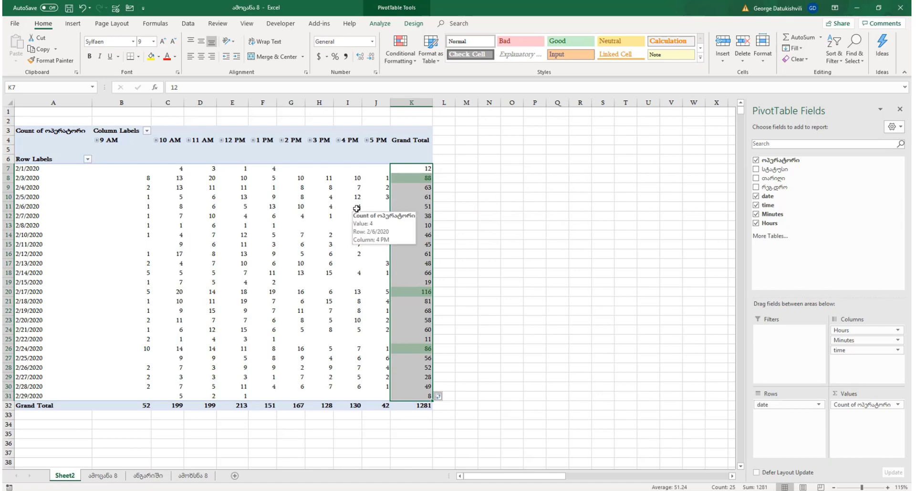
{"action": "left_click", "coordinate": [318, 205]}
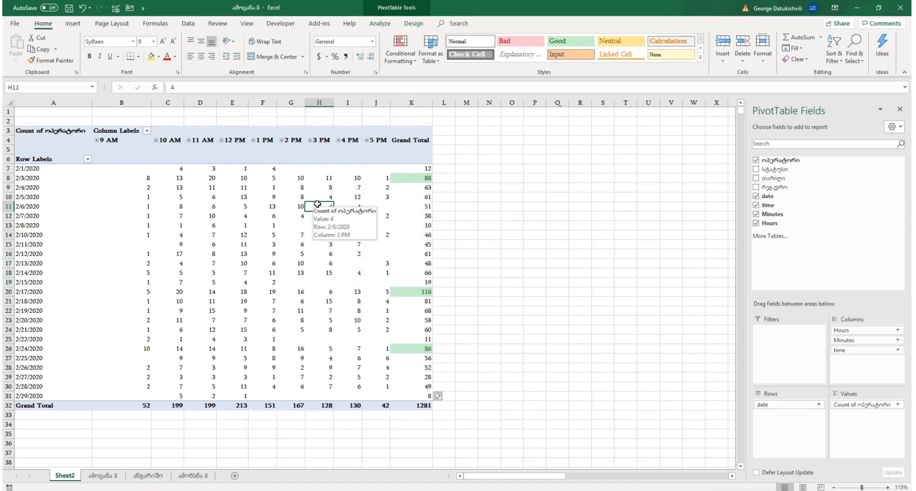
{"action": "left_click_drag", "start_coordinate": [126, 172], "coordinate": [383, 404]}
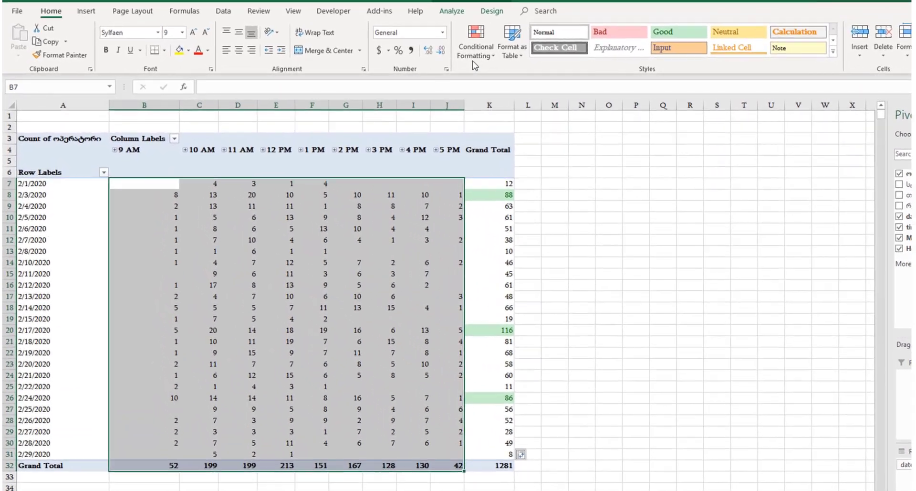
{"action": "left_click", "coordinate": [474, 61]}
{"action": "mouse_move", "coordinate": [502, 75]}
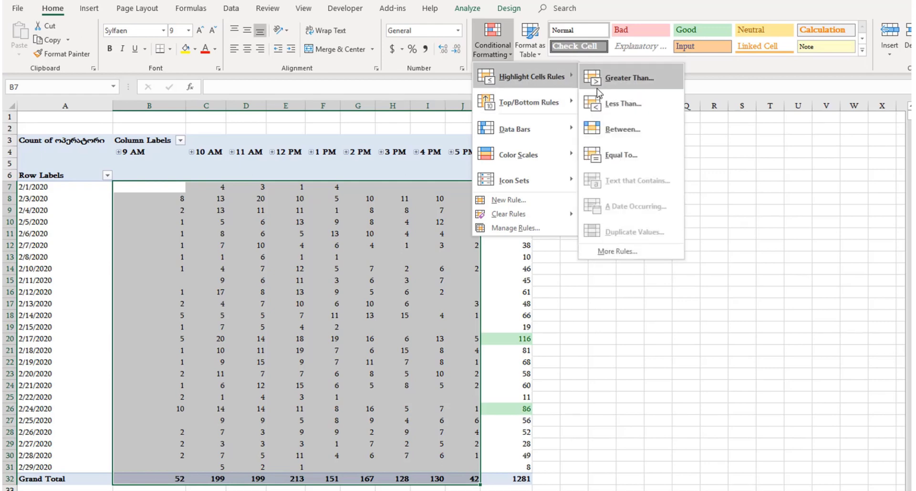
{"action": "mouse_move", "coordinate": [549, 102]}
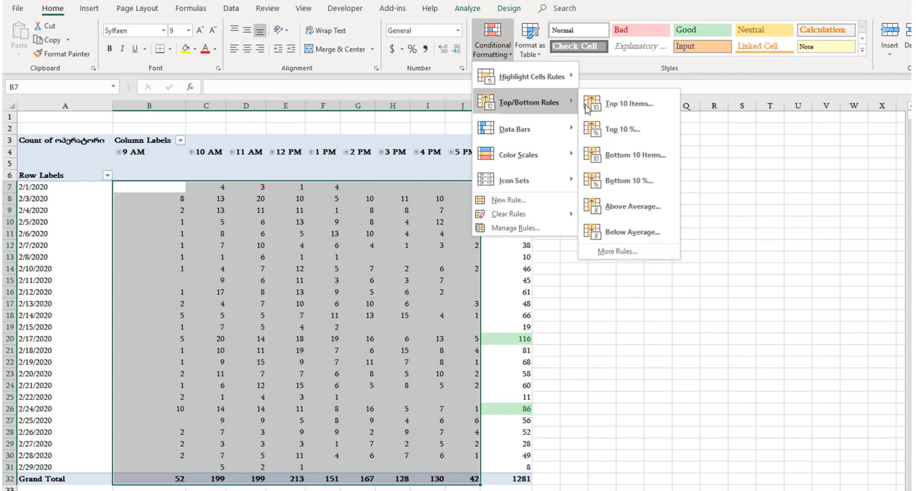
{"action": "left_click", "coordinate": [610, 111]}
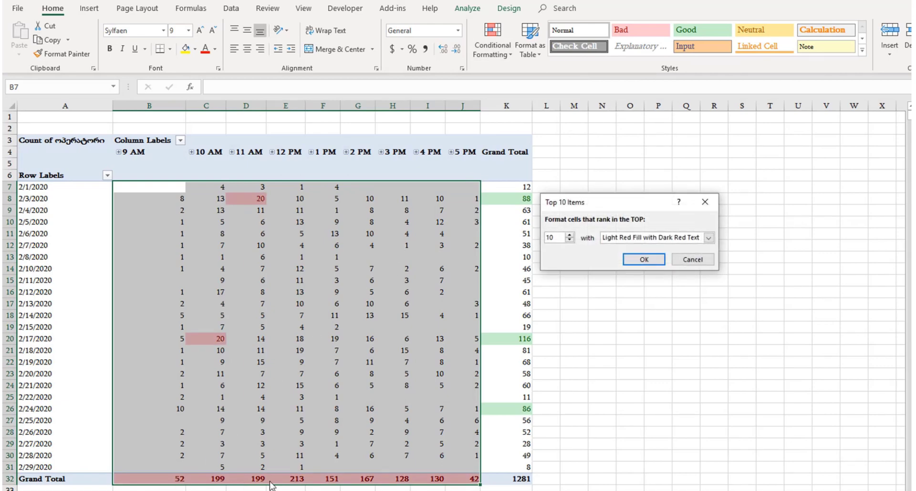
{"action": "left_click", "coordinate": [688, 264]}
{"action": "left_click", "coordinate": [304, 248]}
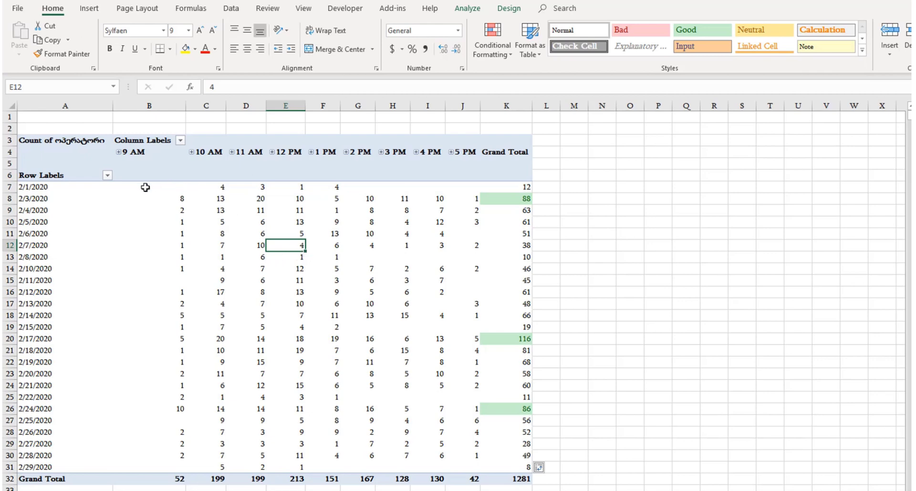
{"action": "left_click_drag", "start_coordinate": [143, 186], "coordinate": [468, 185]}
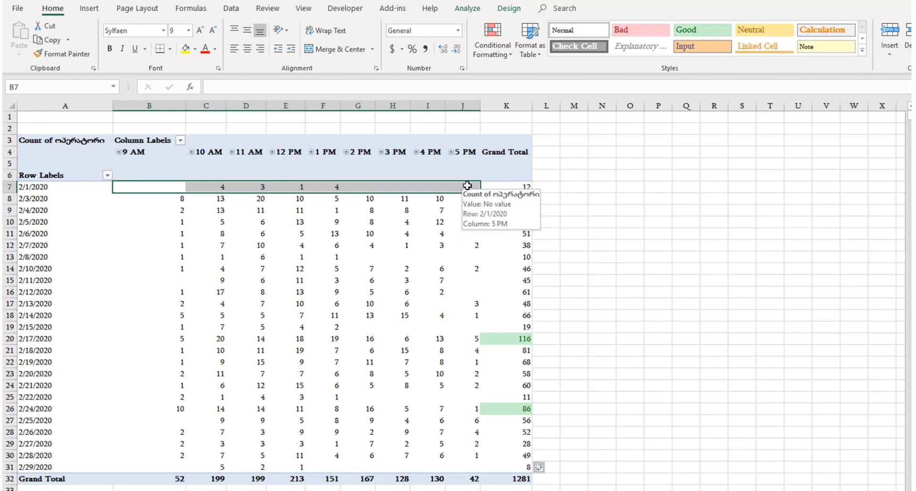
Highlight the top 3 hourly totals in the Grand Total row, B32:J32, using Green Fill with Dark Green Text.
{"action": "left_click_drag", "start_coordinate": [143, 477], "coordinate": [457, 476]}
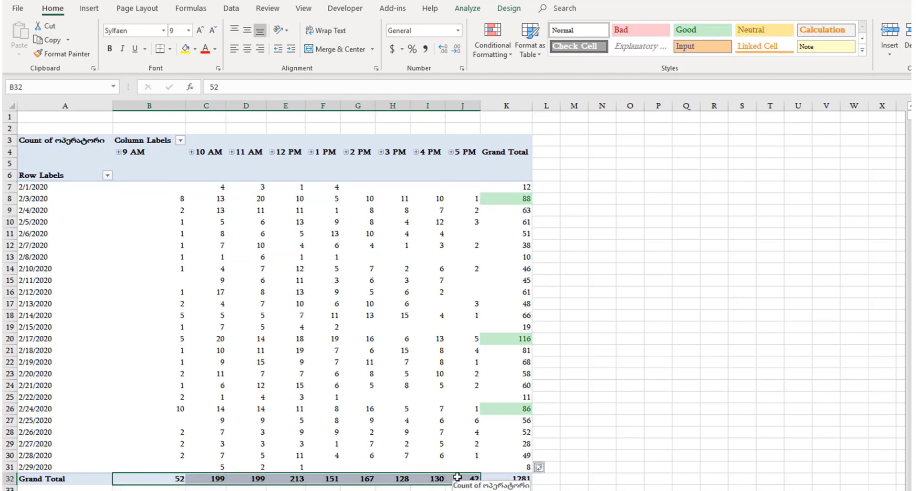
{"action": "left_click", "coordinate": [493, 48]}
{"action": "mouse_move", "coordinate": [524, 75]}
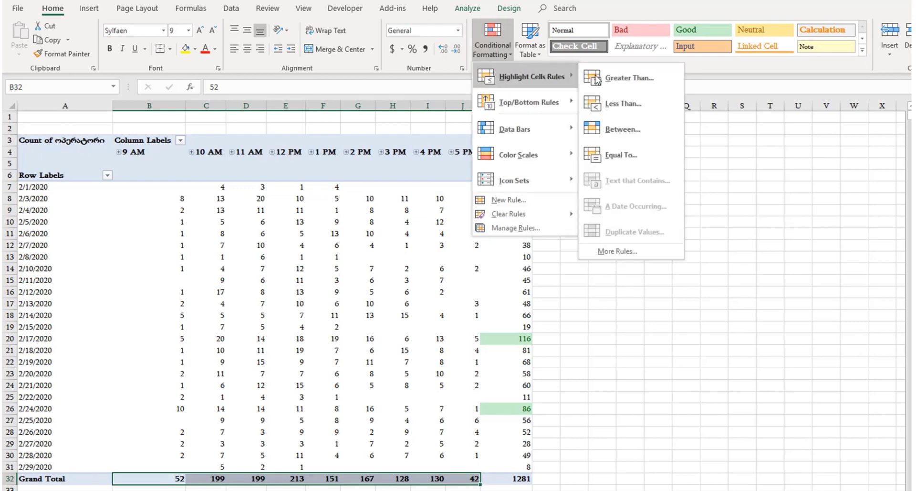
{"action": "mouse_move", "coordinate": [549, 102]}
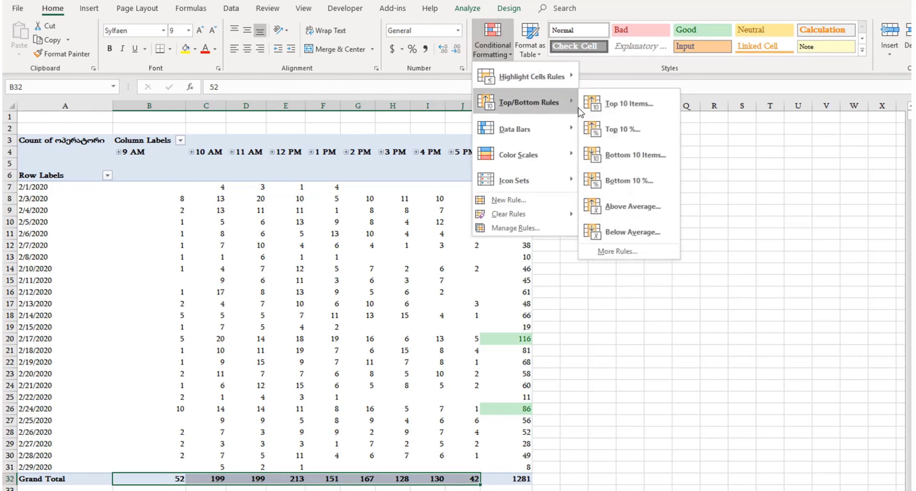
{"action": "left_click", "coordinate": [631, 111]}
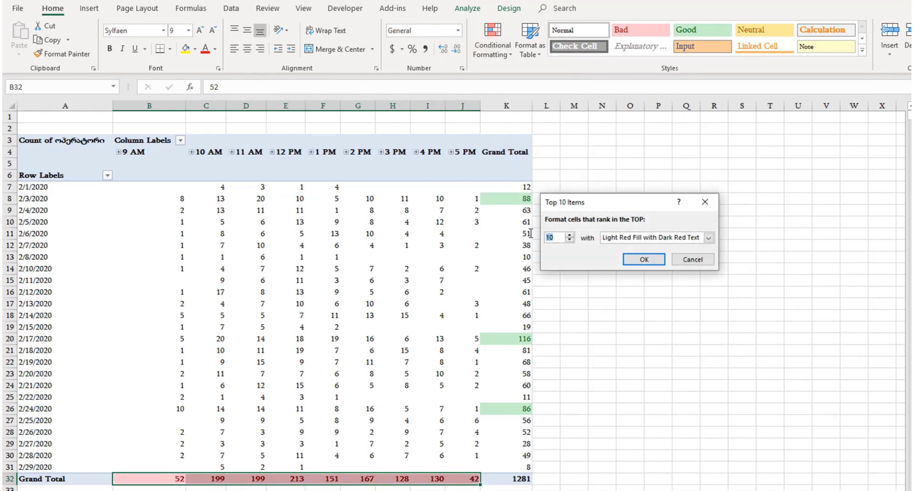
{"action": "type", "text": "3"}
{"action": "left_click", "coordinate": [646, 238]}
{"action": "left_click", "coordinate": [640, 264]}
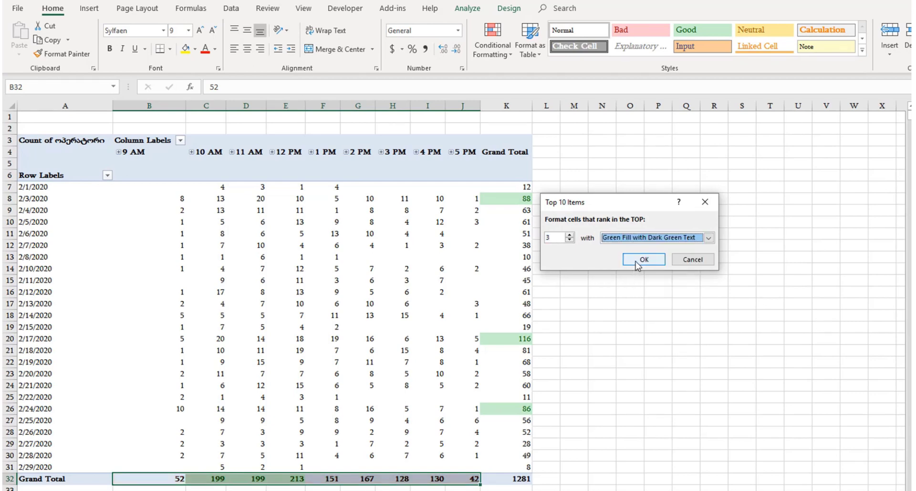
{"action": "left_click", "coordinate": [637, 262]}
{"action": "left_click", "coordinate": [282, 363]}
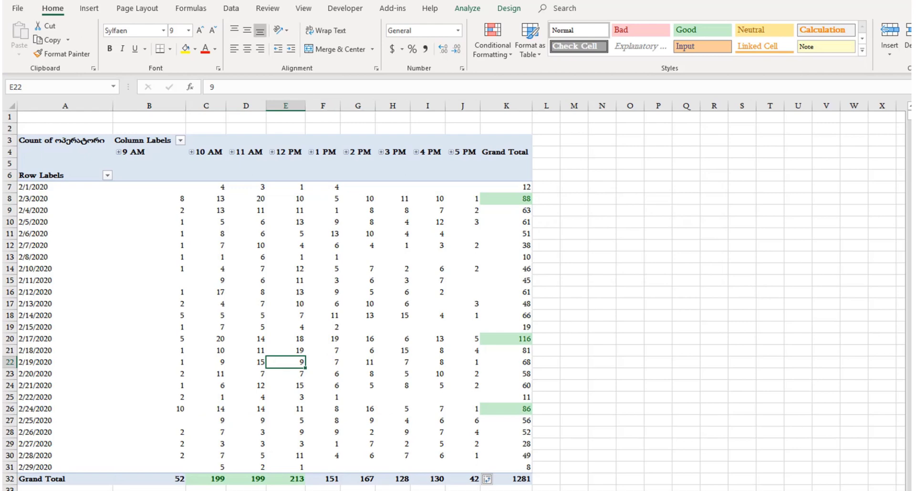
{"action": "left_click", "coordinate": [214, 479]}
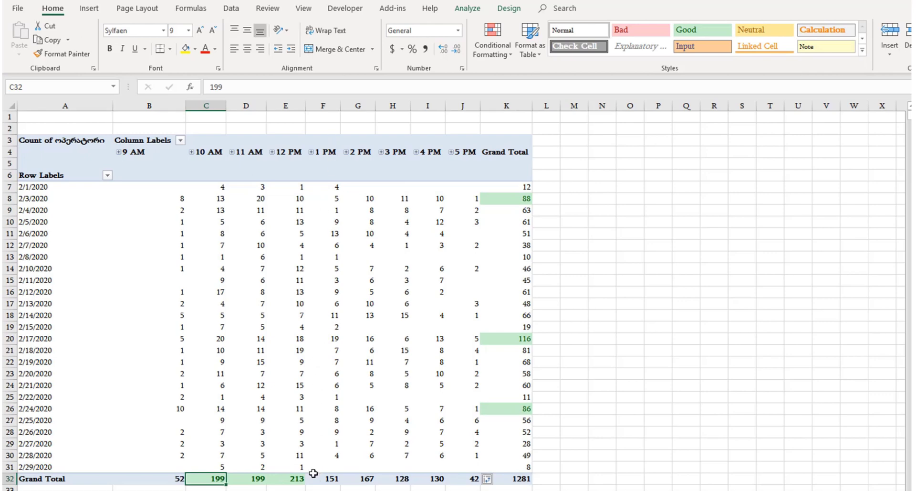
{"action": "left_click", "coordinate": [292, 477]}
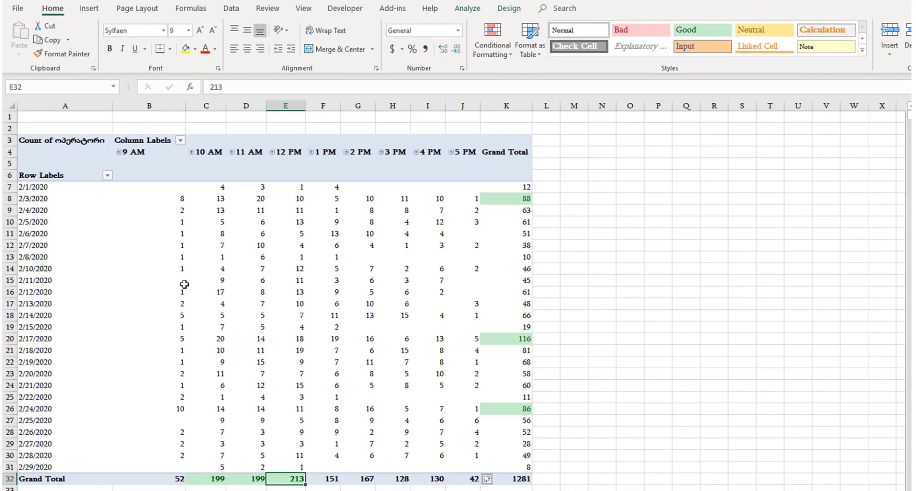
Apply the coloured five-arrow icon set to the hourly counts of 2/1/2020 in B7:J7.
{"action": "left_click_drag", "start_coordinate": [174, 187], "coordinate": [470, 186]}
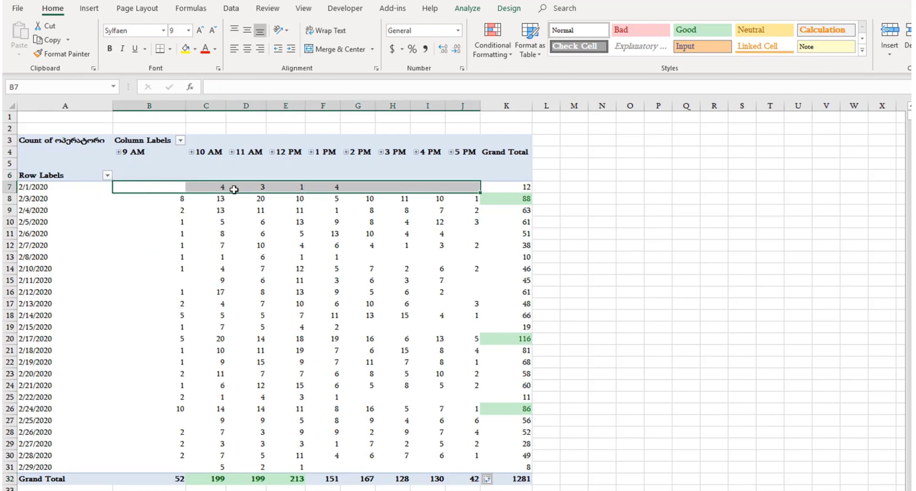
{"action": "left_click", "coordinate": [497, 40]}
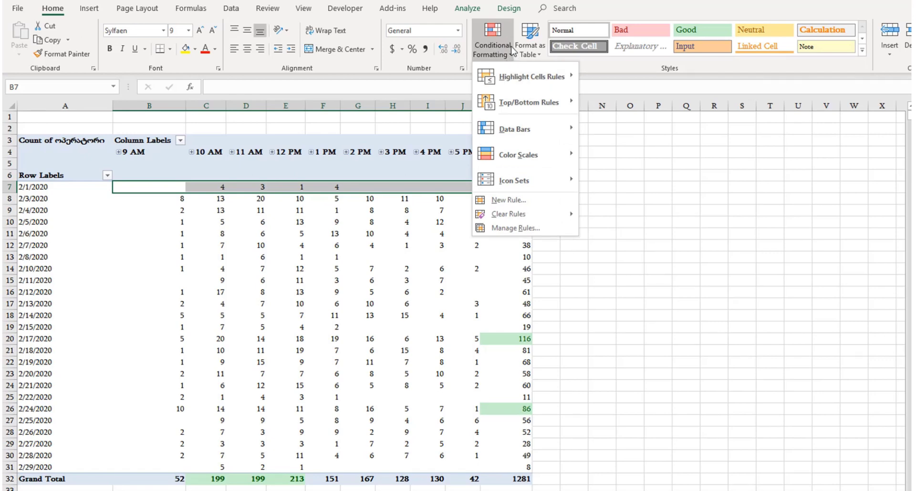
{"action": "mouse_move", "coordinate": [522, 154]}
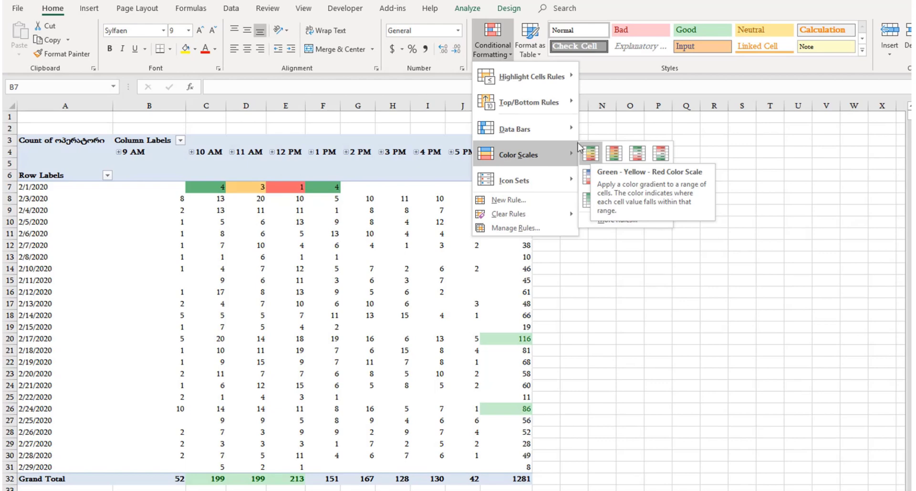
{"action": "mouse_move", "coordinate": [573, 128]}
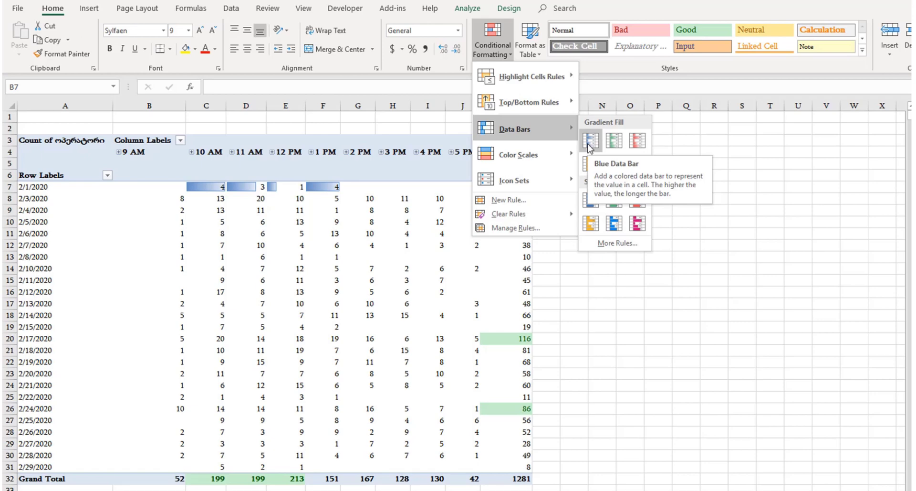
{"action": "mouse_move", "coordinate": [565, 183]}
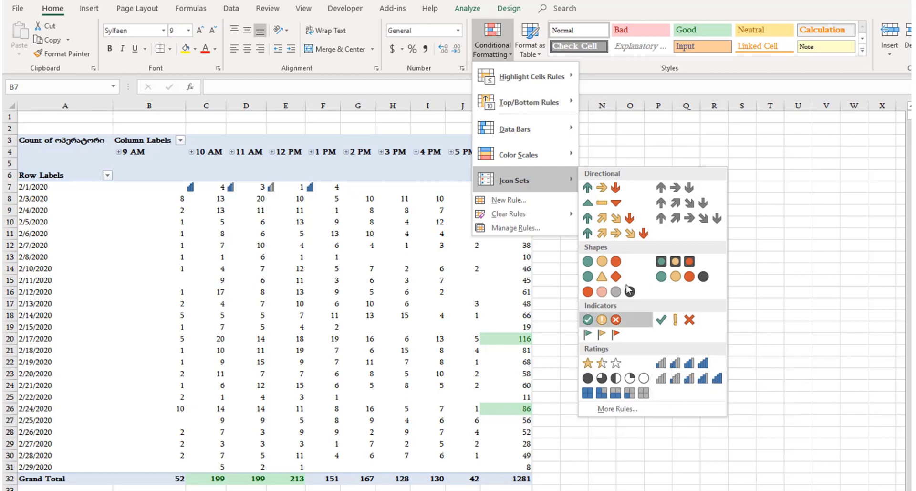
{"action": "left_click", "coordinate": [616, 234]}
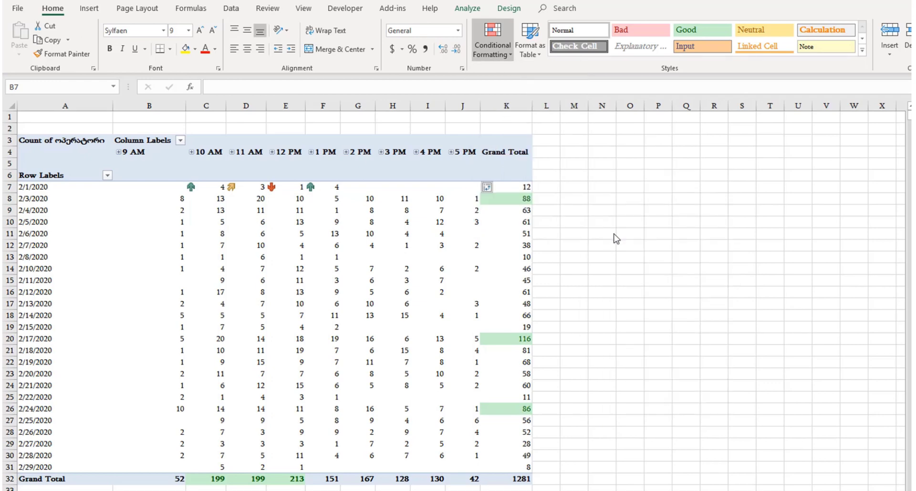
{"action": "left_click", "coordinate": [134, 266]}
{"action": "left_click", "coordinate": [243, 185]}
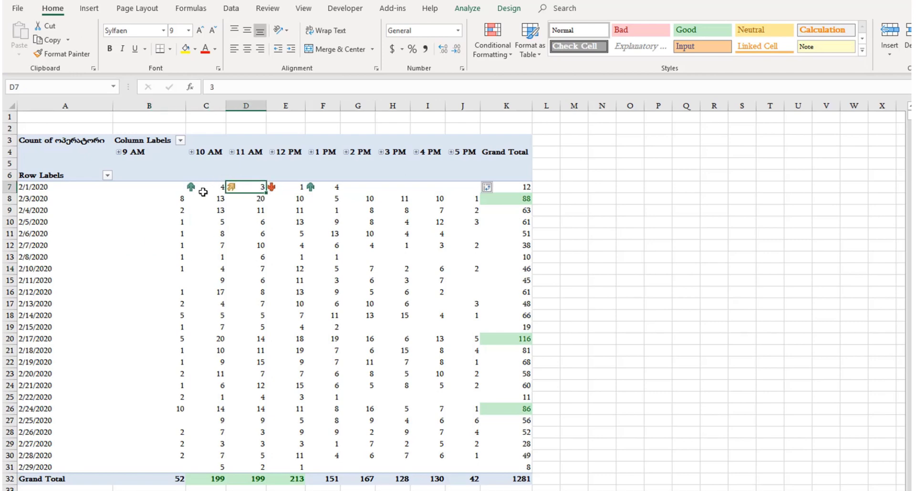
Turn on Banded Columns for the PivotTable, keeping Column Headers on and Banded Rows off.
{"action": "left_click", "coordinate": [258, 222]}
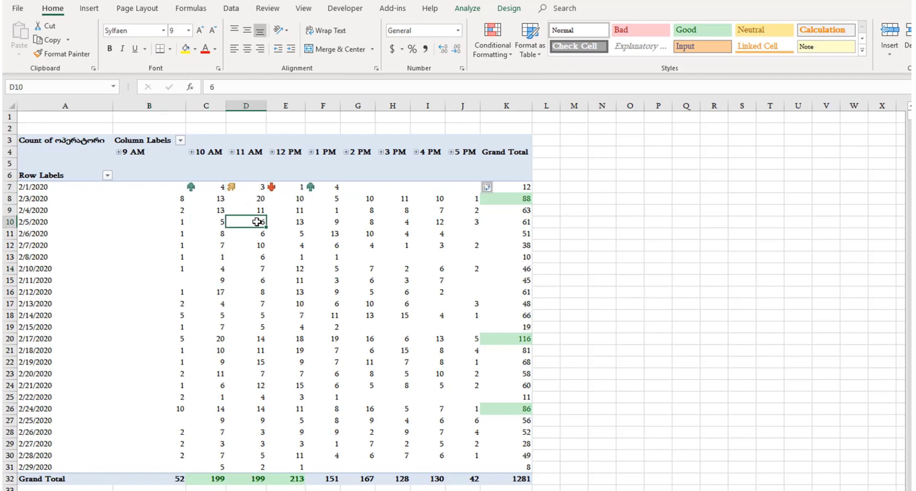
{"action": "left_click", "coordinate": [507, 10]}
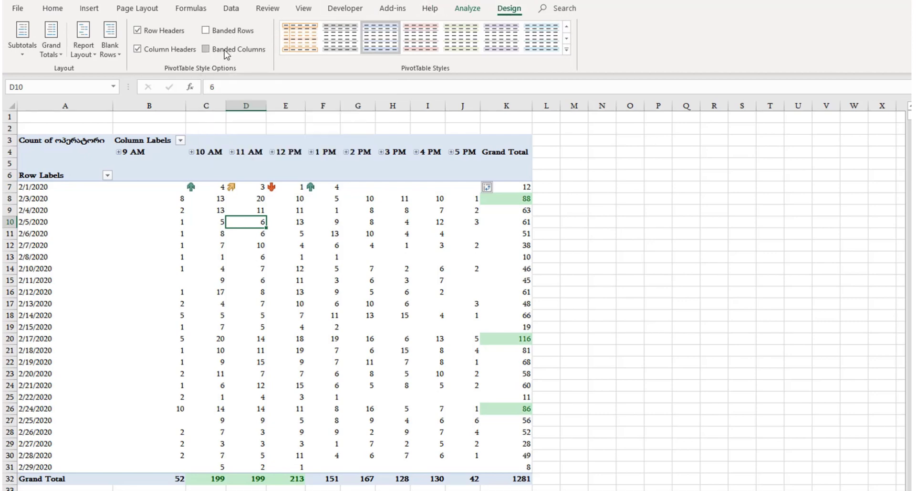
{"action": "left_click", "coordinate": [232, 33]}
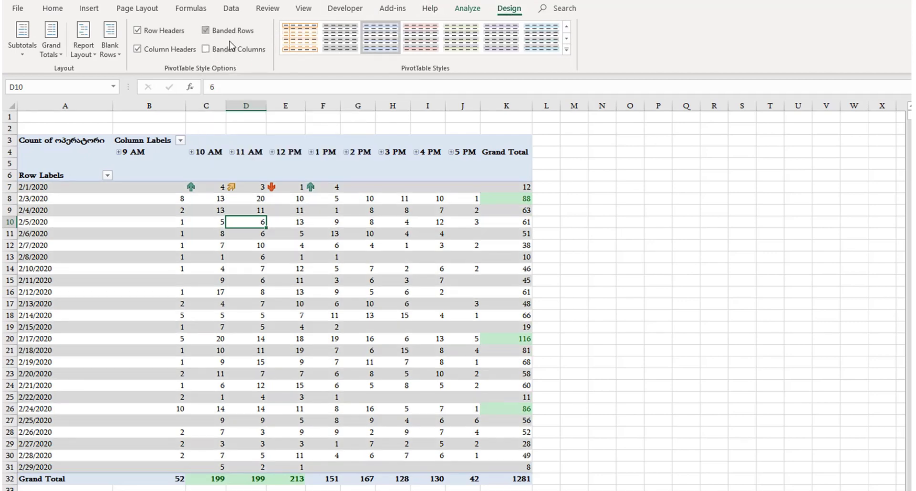
{"action": "left_click", "coordinate": [228, 50]}
{"action": "left_click", "coordinate": [184, 49]}
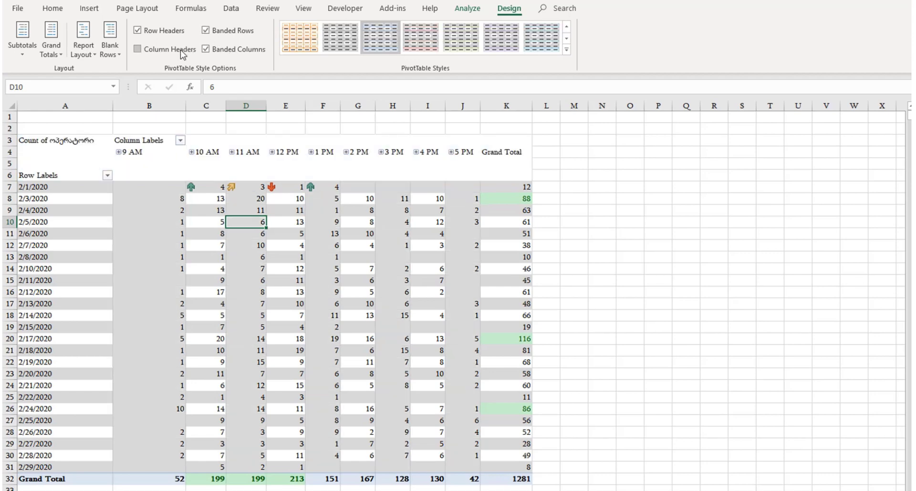
{"action": "left_click", "coordinate": [176, 50]}
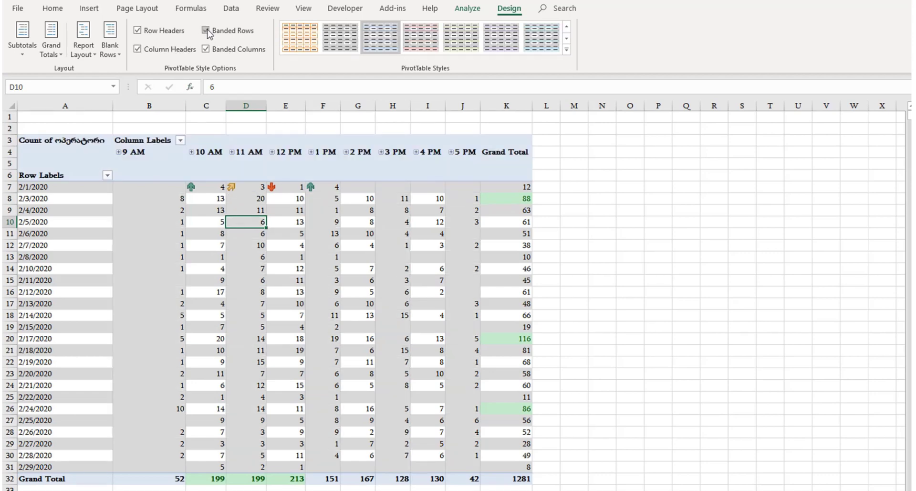
{"action": "left_click", "coordinate": [207, 31]}
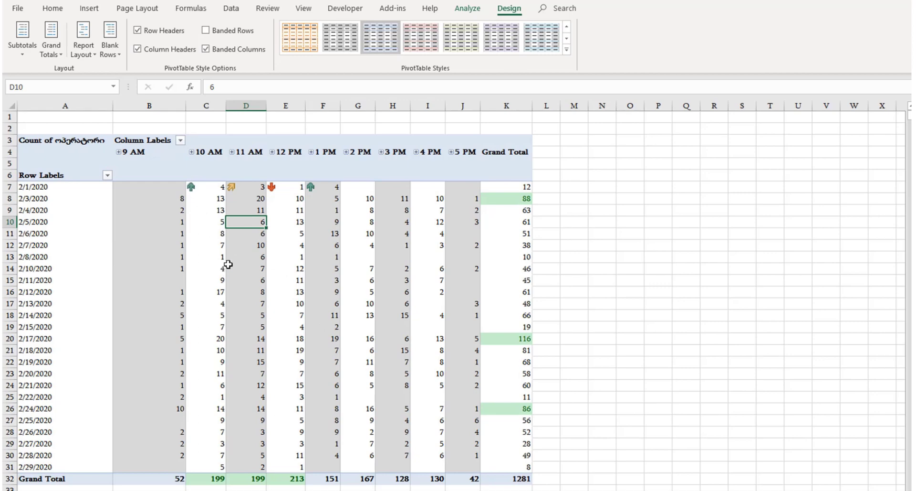
Apply the Medium PivotTable style with a solid blue header to the table.
{"action": "left_click", "coordinate": [566, 49]}
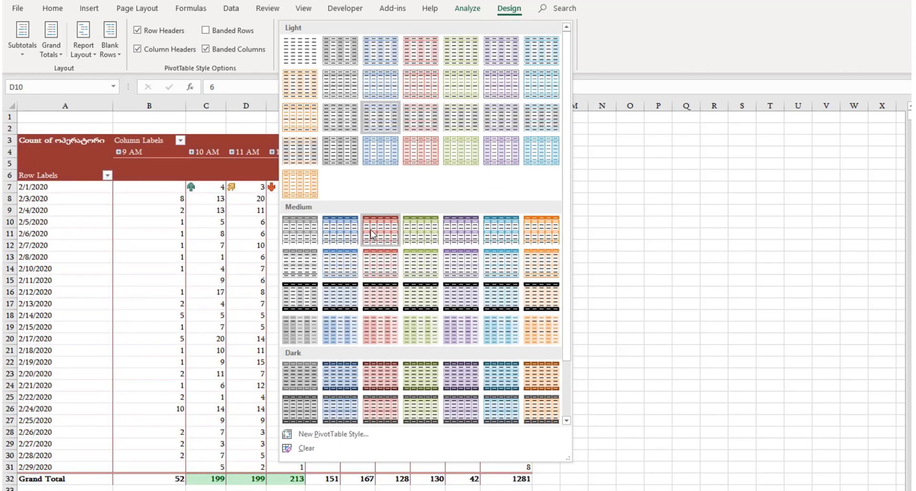
{"action": "left_click", "coordinate": [342, 270]}
{"action": "left_click", "coordinate": [246, 268]}
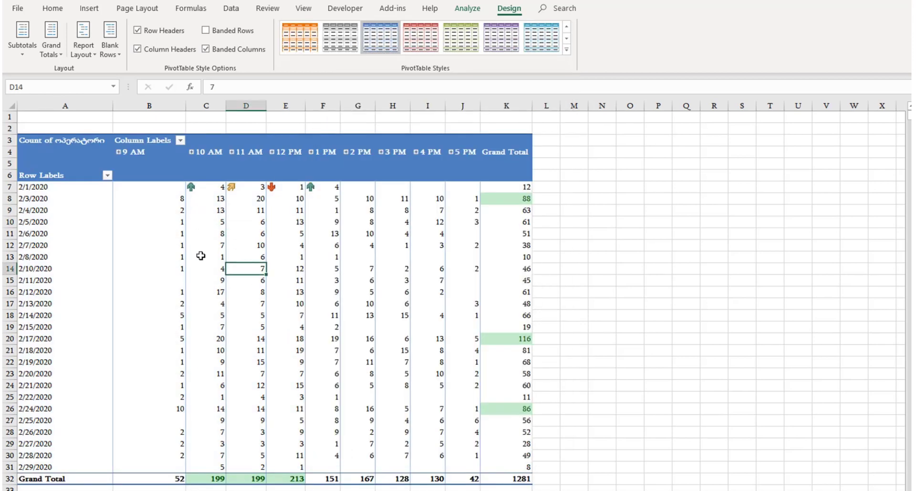
Preview the 5 Arrows (Colored) icon set across all hourly counts in B7:J31 without applying it.
{"action": "mouse_move", "coordinate": [201, 256]}
{"action": "mouse_move", "coordinate": [166, 184]}
{"action": "mouse_move", "coordinate": [165, 184]}
{"action": "left_mouse_down"}
{"action": "mouse_move", "coordinate": [213, 187]}
{"action": "mouse_move", "coordinate": [446, 403]}
{"action": "mouse_move", "coordinate": [455, 465]}
{"action": "left_mouse_up"}
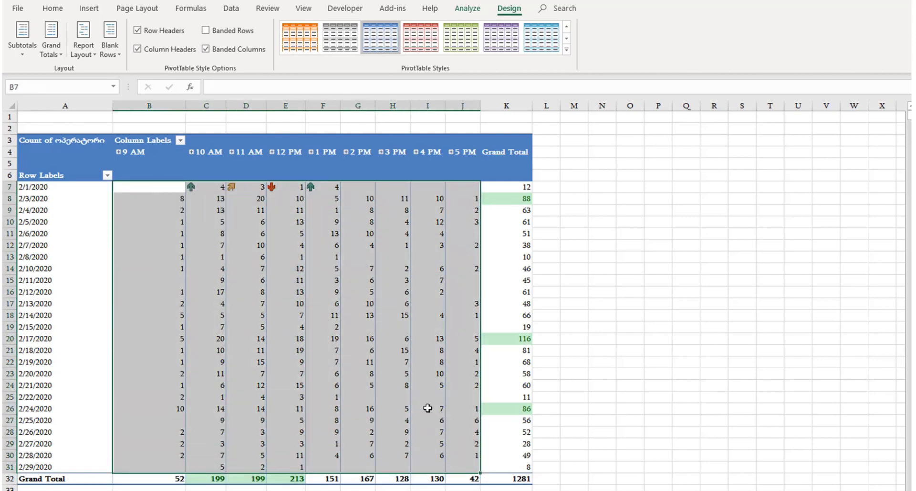
{"action": "left_click", "coordinate": [51, 11]}
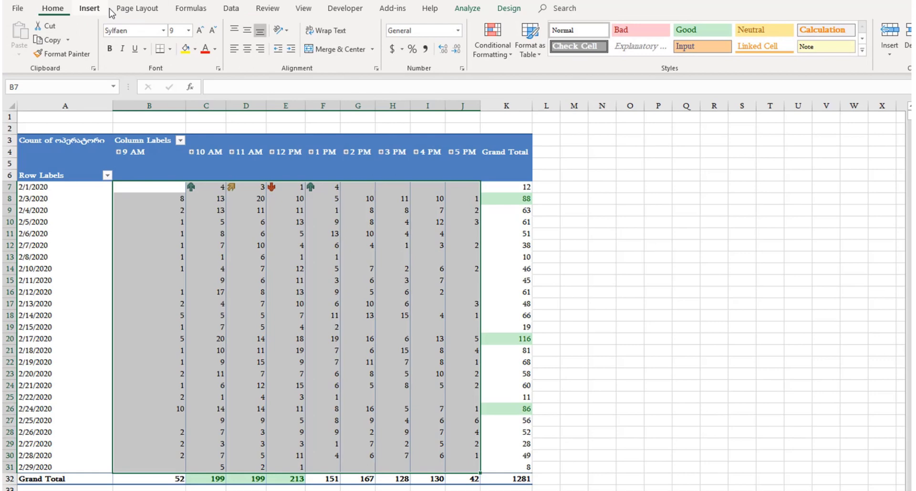
{"action": "left_click", "coordinate": [489, 50]}
{"action": "mouse_move", "coordinate": [525, 181]}
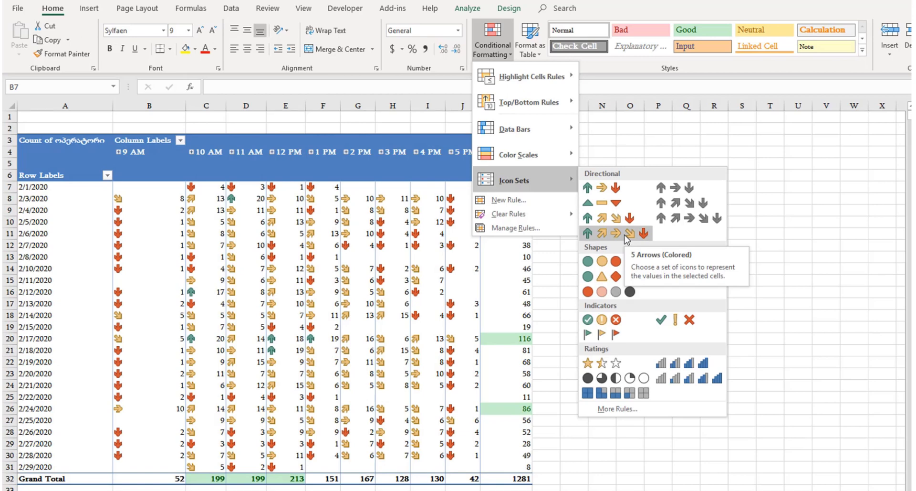
{"action": "left_click", "coordinate": [227, 187]}
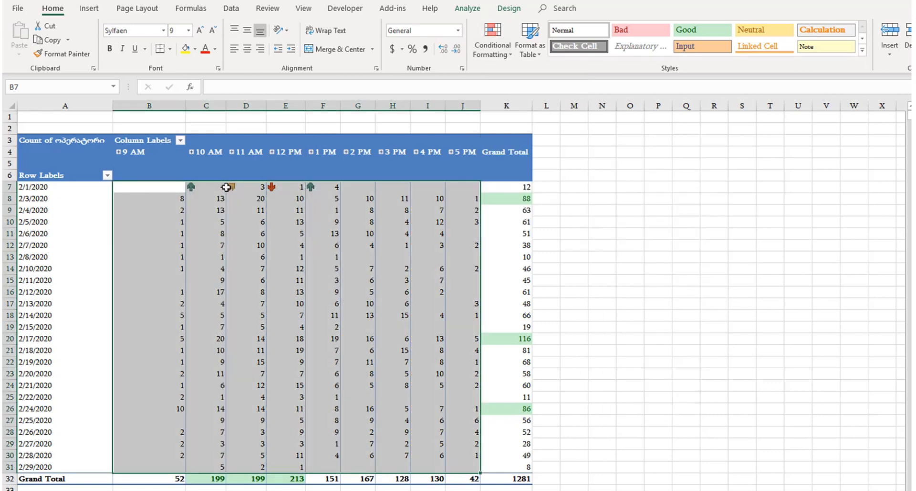
Examine the value thresholds and types in the icon set rule applied to B7:J7, leaving the rule as it is.
{"action": "left_click_drag", "start_coordinate": [162, 188], "coordinate": [470, 186]}
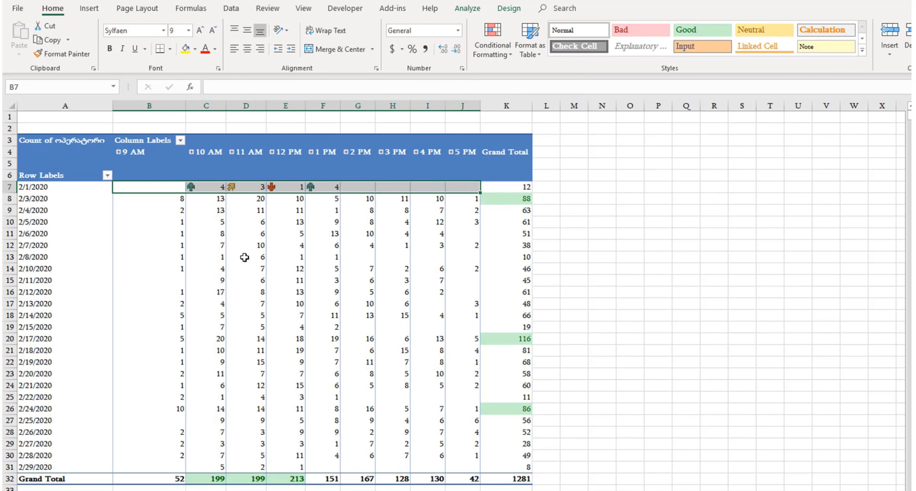
{"action": "scroll", "coordinate": [245, 257], "scroll_direction": "up", "scroll_amount": 2}
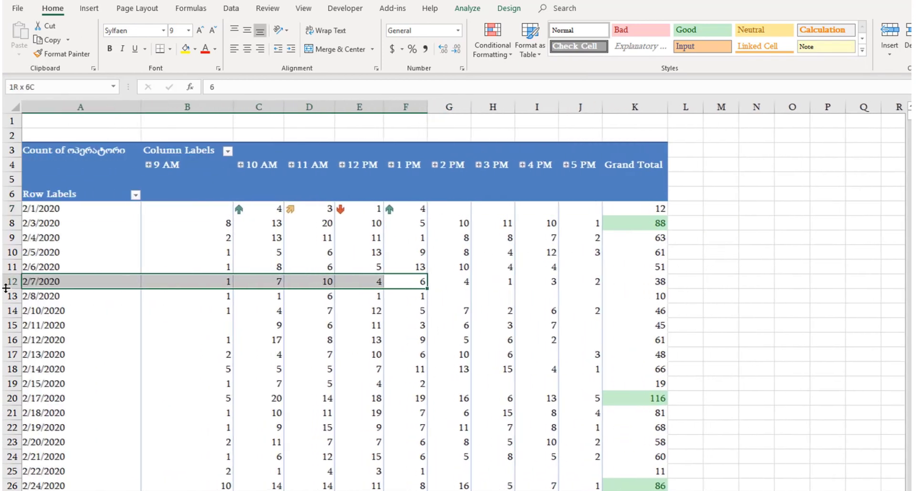
{"action": "left_click_drag", "start_coordinate": [199, 206], "coordinate": [568, 208]}
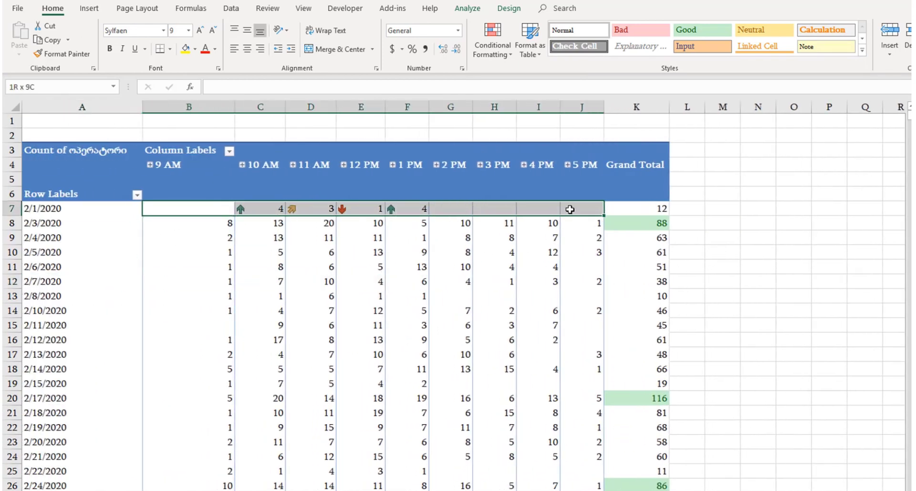
{"action": "left_click", "coordinate": [493, 40]}
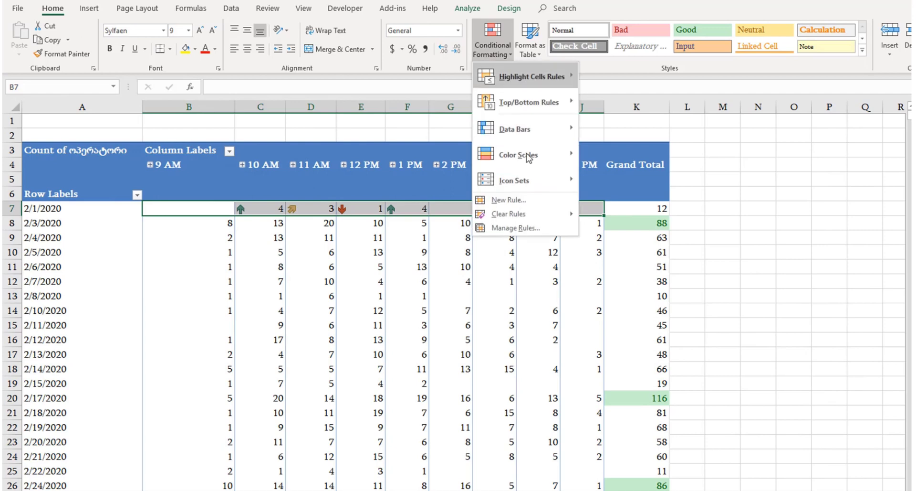
{"action": "left_click", "coordinate": [535, 230]}
{"action": "left_click", "coordinate": [534, 233]}
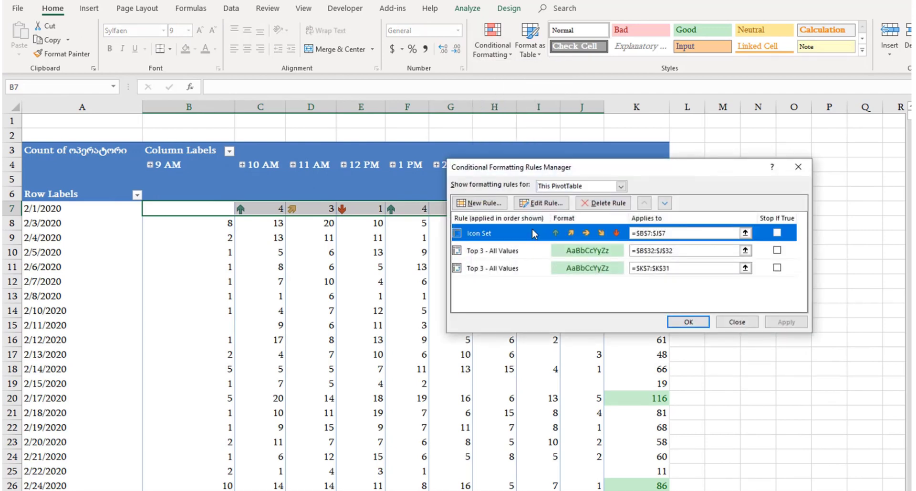
{"action": "double_click", "coordinate": [534, 233]}
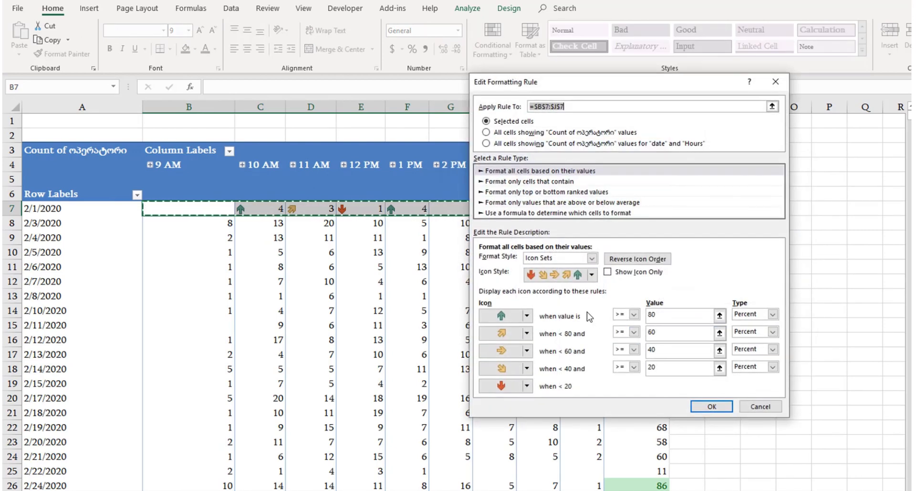
{"action": "left_click", "coordinate": [656, 316]}
{"action": "left_click", "coordinate": [679, 333]}
{"action": "left_click", "coordinate": [757, 406]}
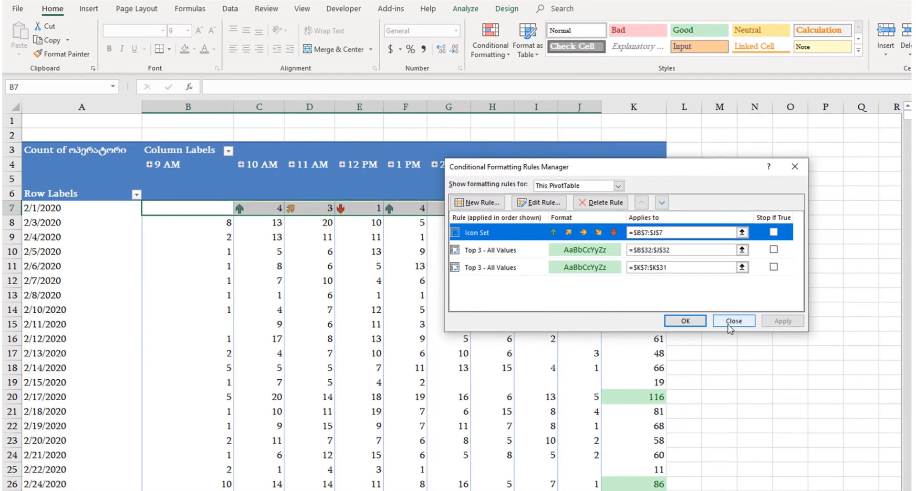
{"action": "left_click", "coordinate": [688, 321]}
Try copying the formatting of B7:J7 onto the block B8:J32 with Format Painter, and undo it.
{"action": "left_click", "coordinate": [62, 54]}
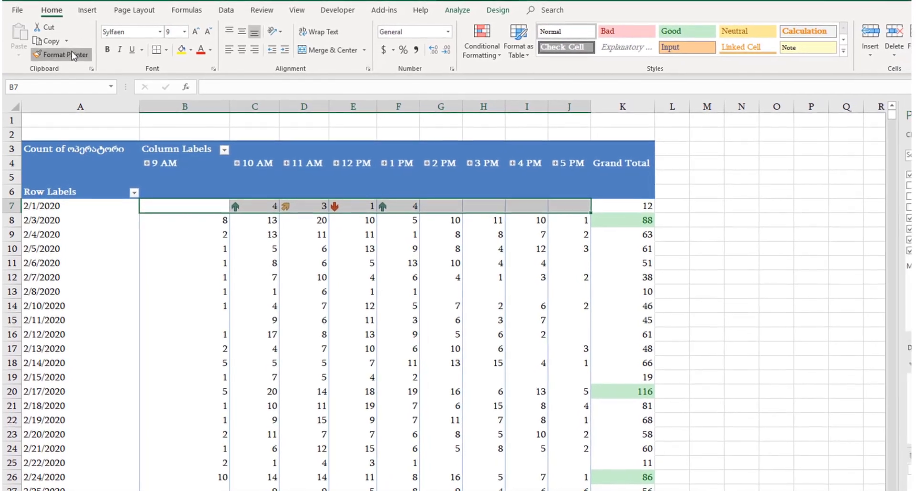
{"action": "mouse_move", "coordinate": [177, 216]}
{"action": "left_mouse_down"}
{"action": "mouse_move", "coordinate": [288, 262]}
{"action": "mouse_move", "coordinate": [446, 462]}
{"action": "mouse_move", "coordinate": [568, 489]}
{"action": "mouse_move", "coordinate": [512, 479]}
{"action": "mouse_move", "coordinate": [511, 488]}
{"action": "mouse_move", "coordinate": [472, 458]}
{"action": "left_mouse_up"}
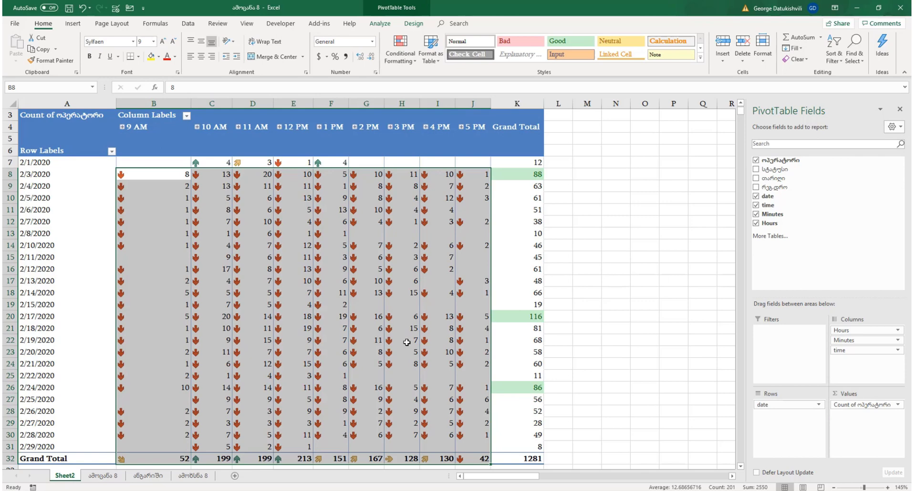
{"action": "mouse_move", "coordinate": [406, 340]}
{"action": "key", "text": "ctrl+z"}
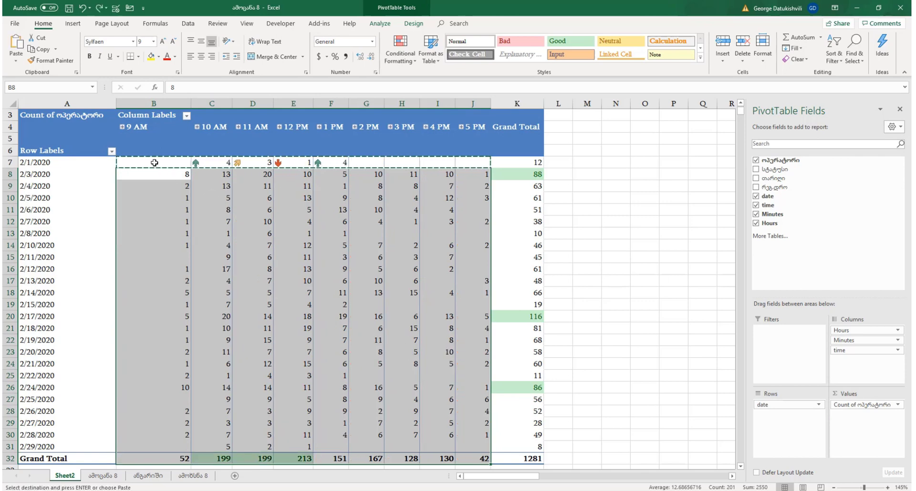
Try copying the formatting of B7:J7 onto B8:J31 only, excluding the Grand Total row, and undo it.
{"action": "left_click_drag", "start_coordinate": [154, 163], "coordinate": [472, 162]}
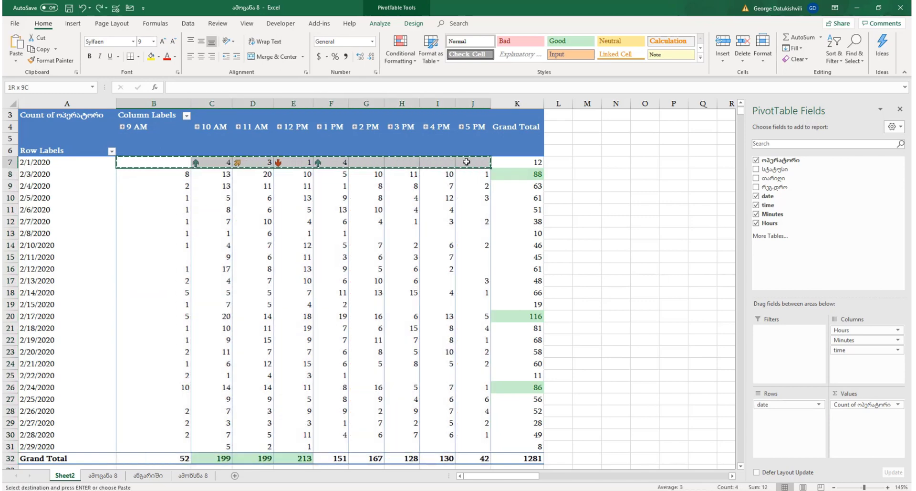
{"action": "left_click", "coordinate": [52, 60]}
{"action": "mouse_move", "coordinate": [148, 174]}
{"action": "left_mouse_down"}
{"action": "mouse_move", "coordinate": [437, 408]}
{"action": "mouse_move", "coordinate": [451, 447]}
{"action": "mouse_move", "coordinate": [460, 446]}
{"action": "left_mouse_up"}
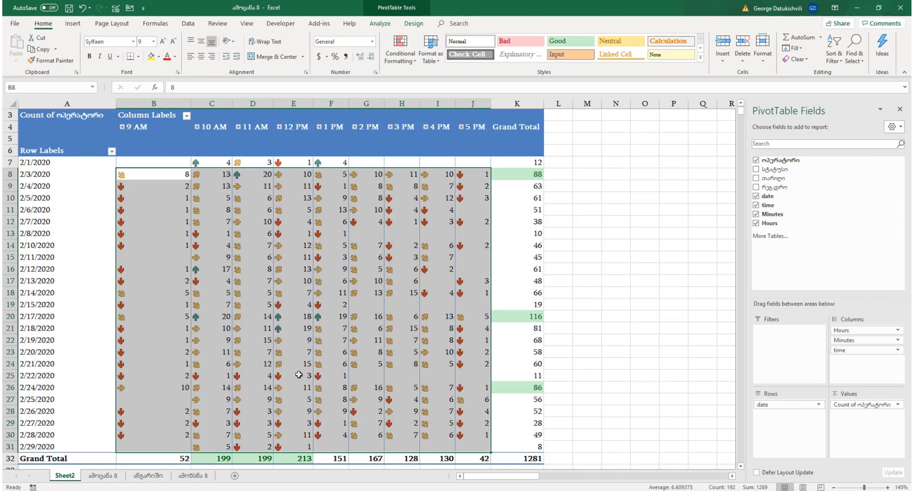
{"action": "key", "text": "ctrl+z"}
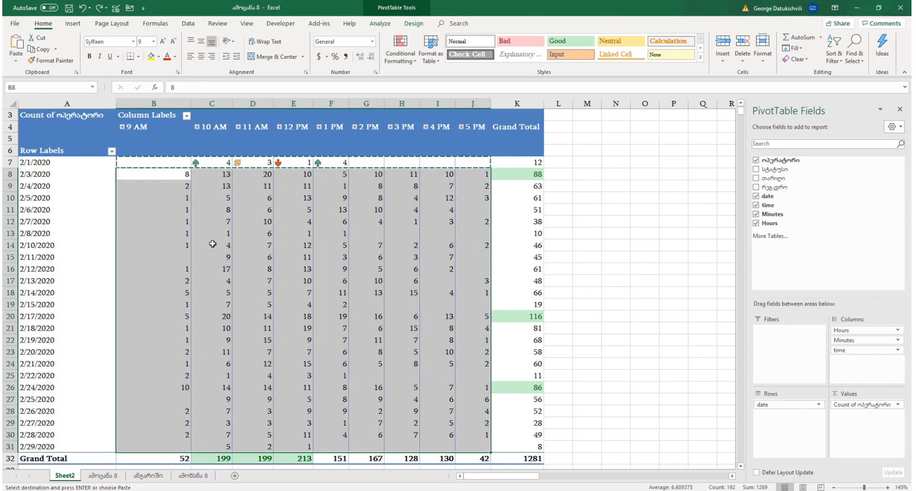
Copy the icon-set formatting of B7:J7 onto each date row from 8 to 31 separately with a locked Format Painter.
{"action": "left_click_drag", "start_coordinate": [154, 161], "coordinate": [460, 161]}
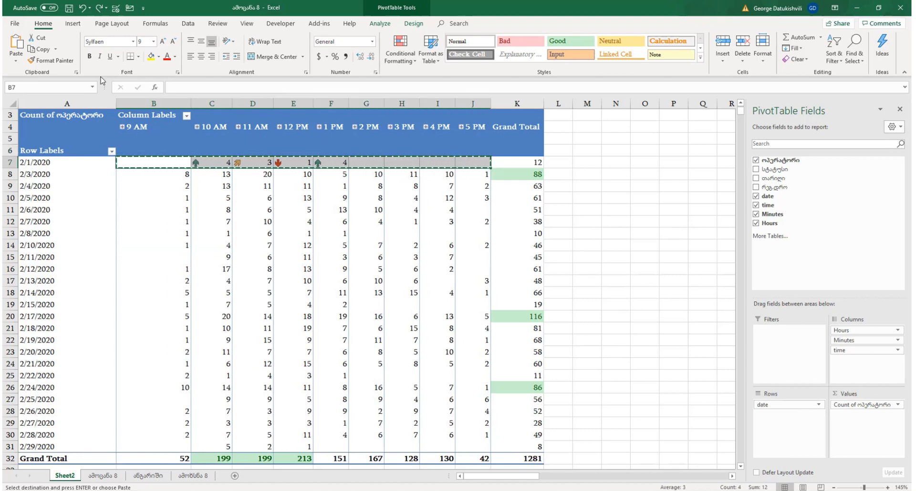
{"action": "left_click", "coordinate": [59, 61]}
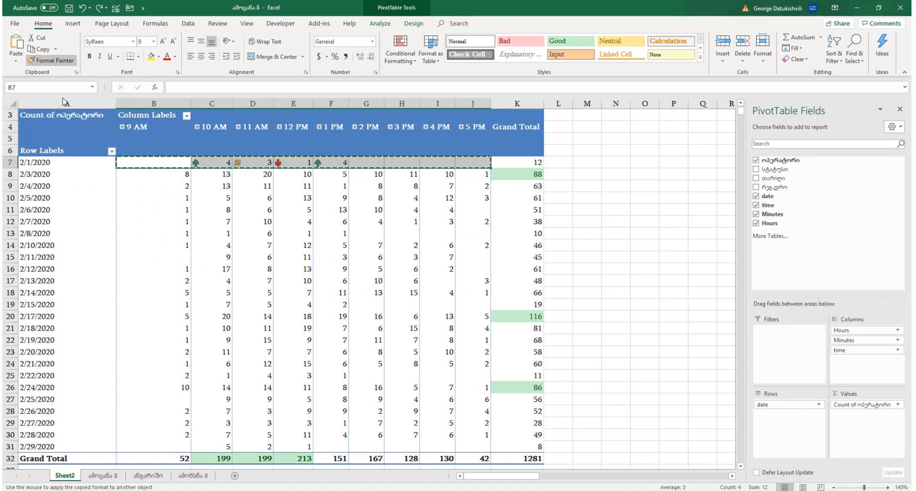
{"action": "left_click", "coordinate": [130, 173]}
{"action": "left_click", "coordinate": [134, 187]}
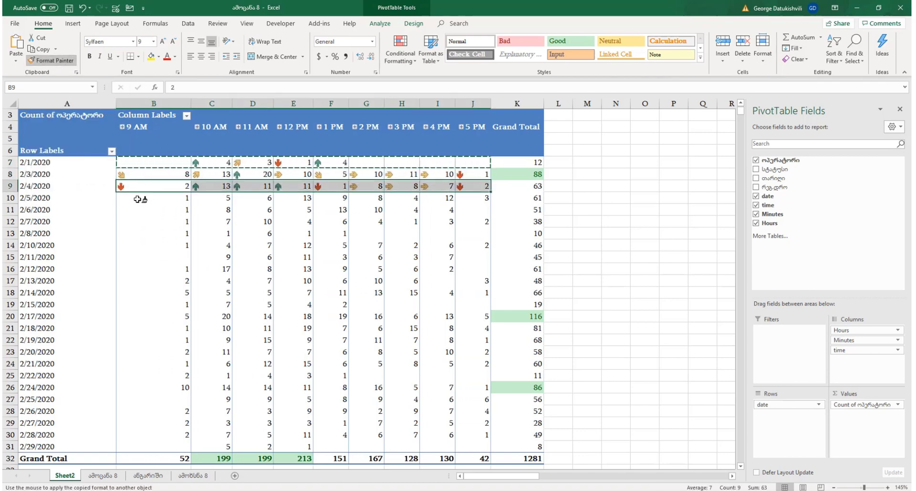
{"action": "left_click", "coordinate": [141, 203]}
{"action": "left_click", "coordinate": [143, 211]}
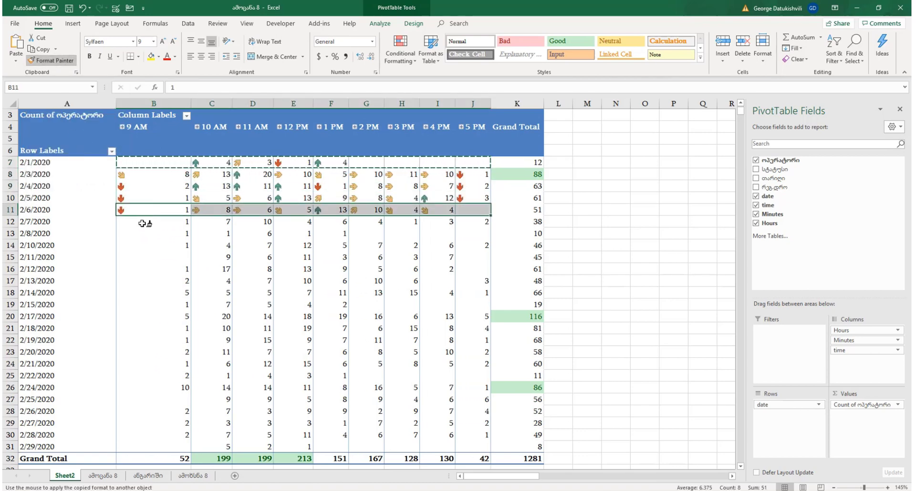
{"action": "left_click", "coordinate": [142, 225]}
{"action": "left_click", "coordinate": [142, 234]}
{"action": "left_click", "coordinate": [142, 245]}
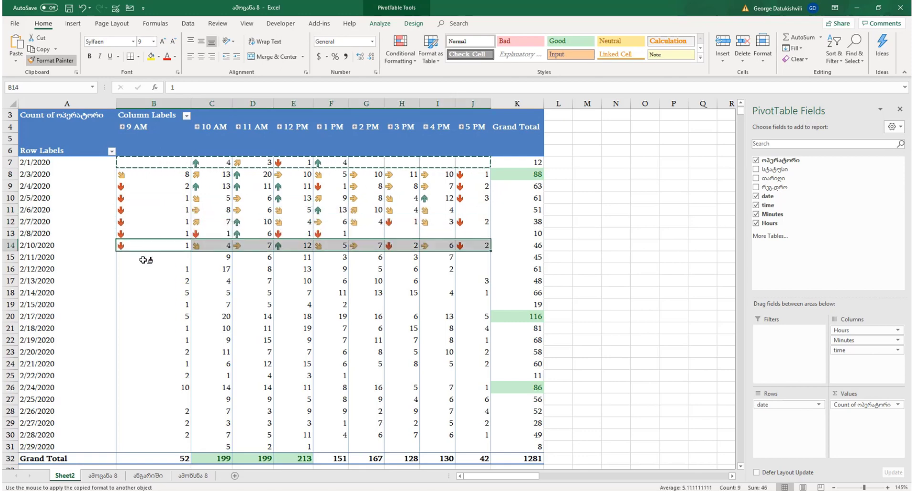
{"action": "left_click", "coordinate": [142, 257]}
{"action": "left_click", "coordinate": [143, 269]}
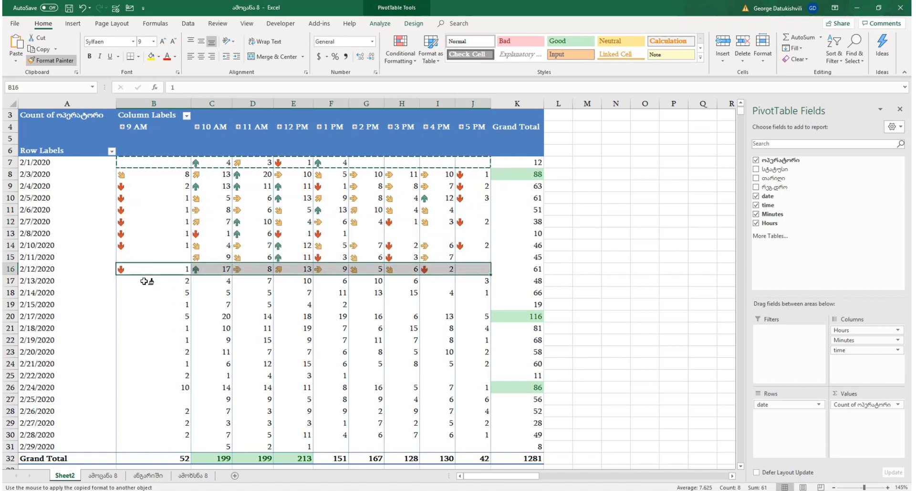
{"action": "left_click", "coordinate": [143, 280]}
{"action": "left_click", "coordinate": [143, 292]}
{"action": "left_click", "coordinate": [143, 304]}
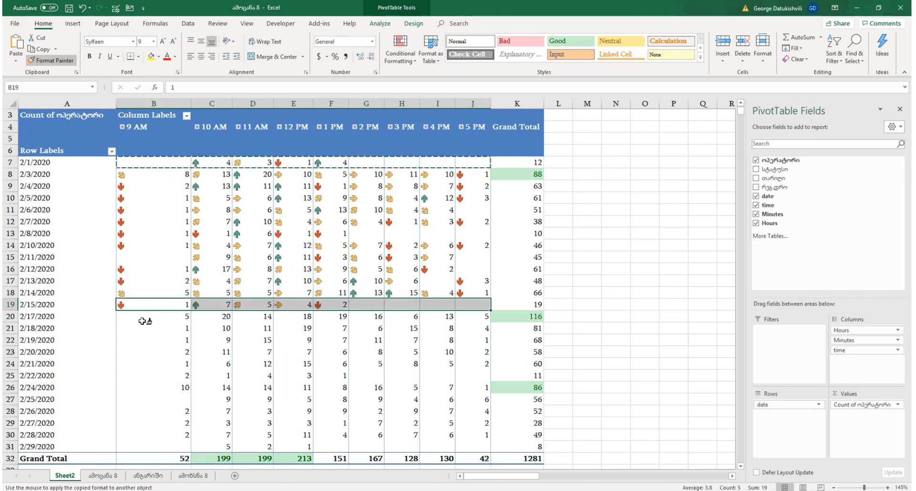
{"action": "left_click", "coordinate": [143, 316]}
{"action": "left_click", "coordinate": [148, 328]}
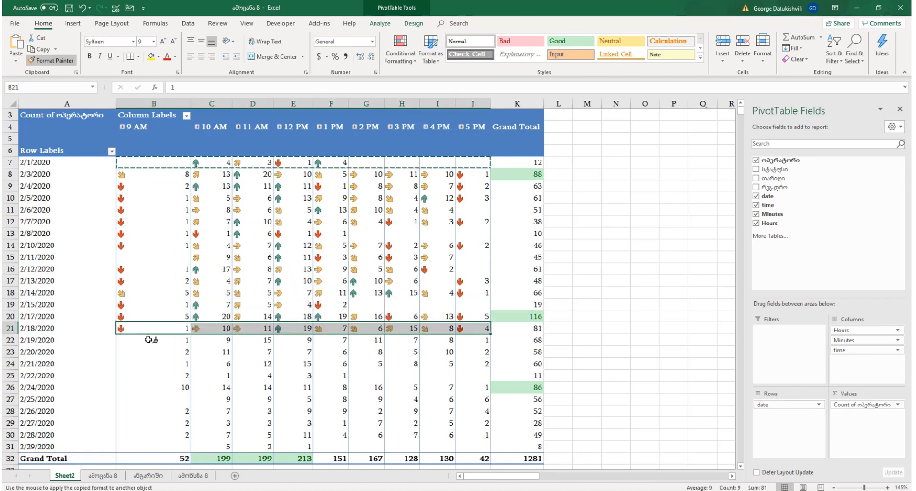
{"action": "left_click", "coordinate": [148, 340]}
{"action": "left_click", "coordinate": [149, 352]}
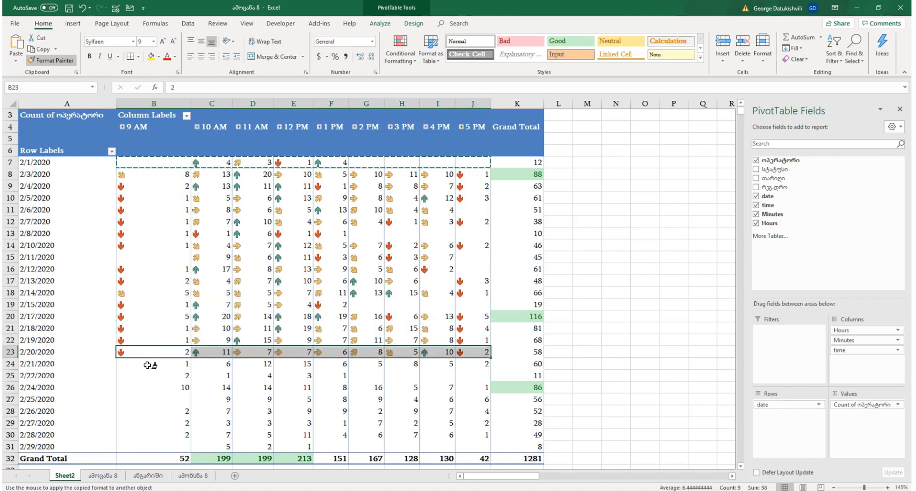
{"action": "left_click", "coordinate": [150, 363]}
{"action": "left_click", "coordinate": [150, 376]}
{"action": "left_click", "coordinate": [148, 387]}
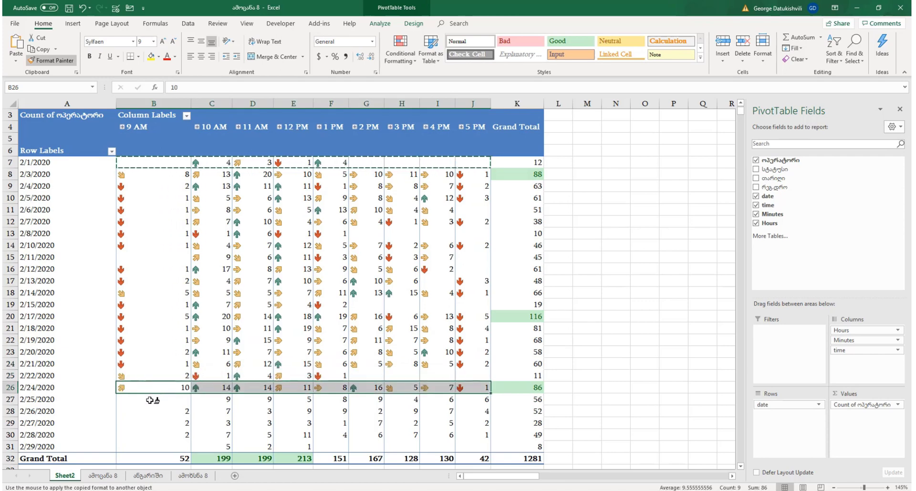
{"action": "left_click", "coordinate": [149, 399]}
{"action": "left_click", "coordinate": [150, 411]}
{"action": "left_click", "coordinate": [150, 423]}
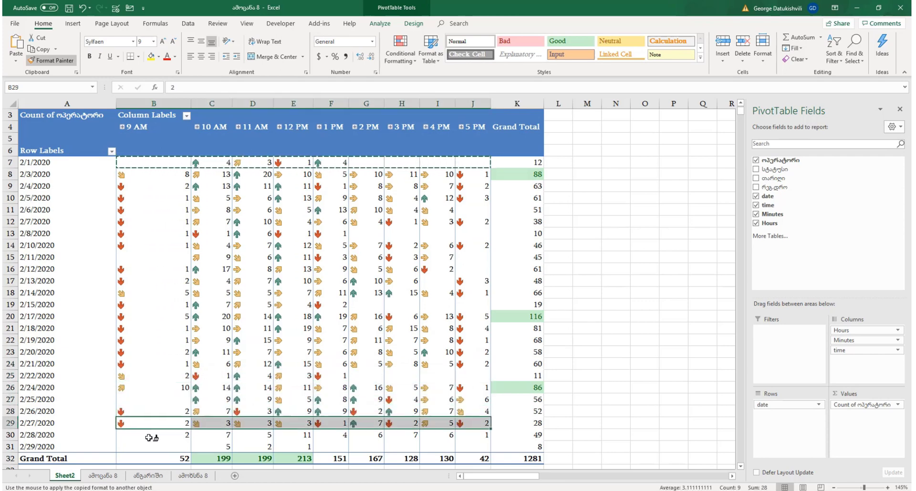
{"action": "left_click", "coordinate": [150, 435]}
{"action": "left_click", "coordinate": [150, 447]}
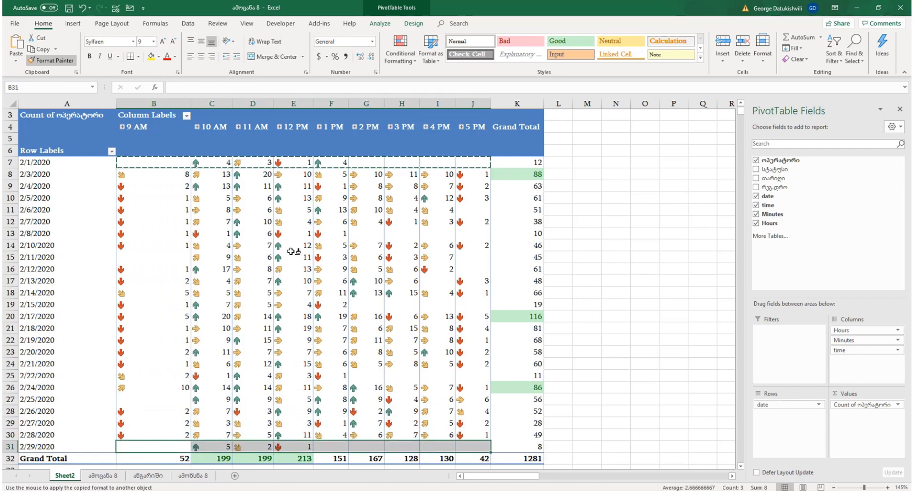
{"action": "key", "text": "Escape"}
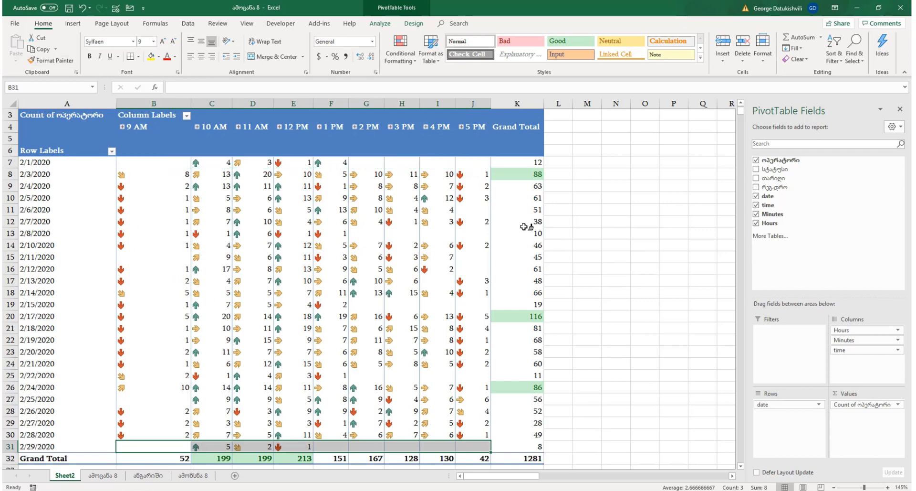
{"action": "mouse_move", "coordinate": [430, 258]}
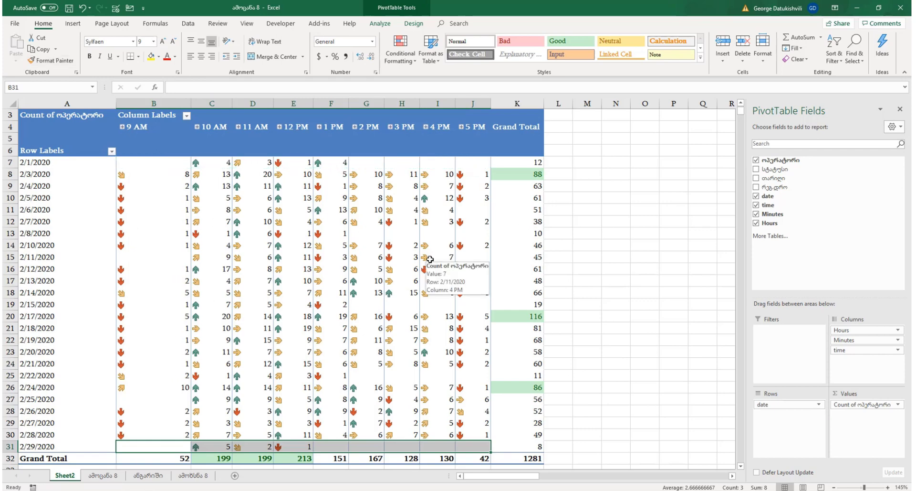
{"action": "mouse_move", "coordinate": [484, 211]}
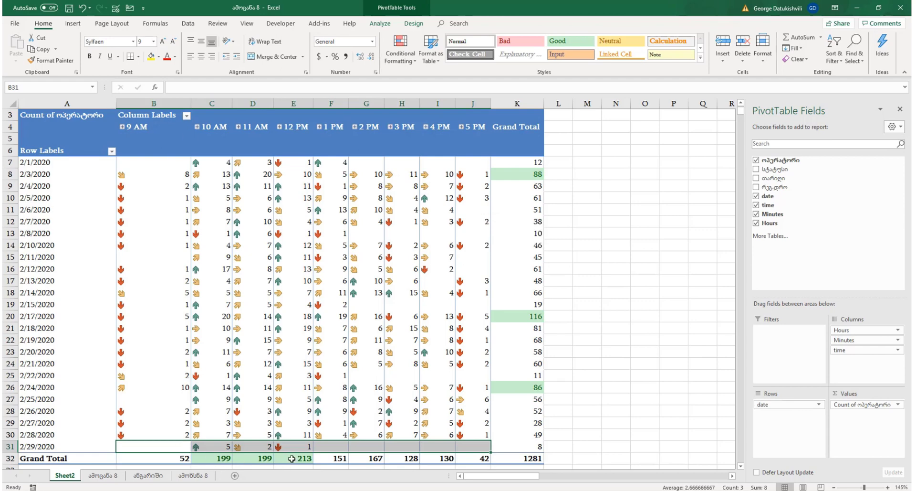
{"action": "mouse_move", "coordinate": [297, 458]}
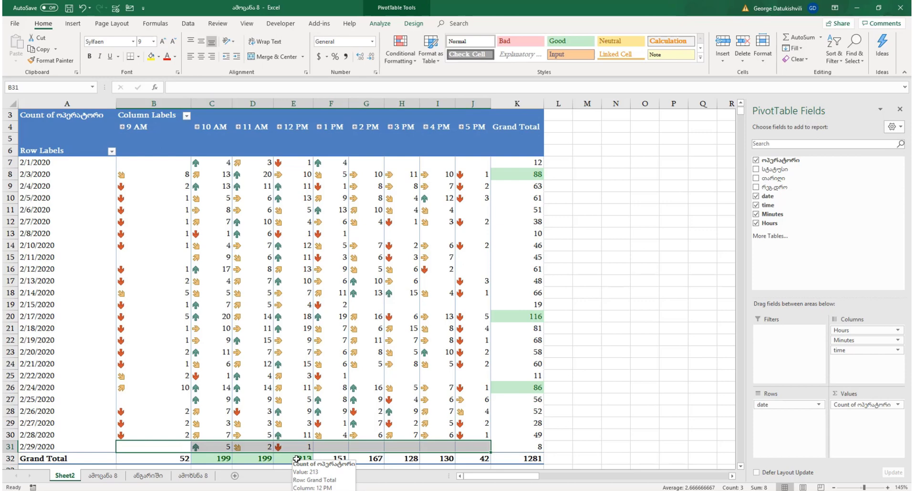
Copy the entire PivotTable sheet and paste it as values only at A1 of a new worksheet.
{"action": "left_click", "coordinate": [203, 304]}
{"action": "key", "text": "ctrl+a"}
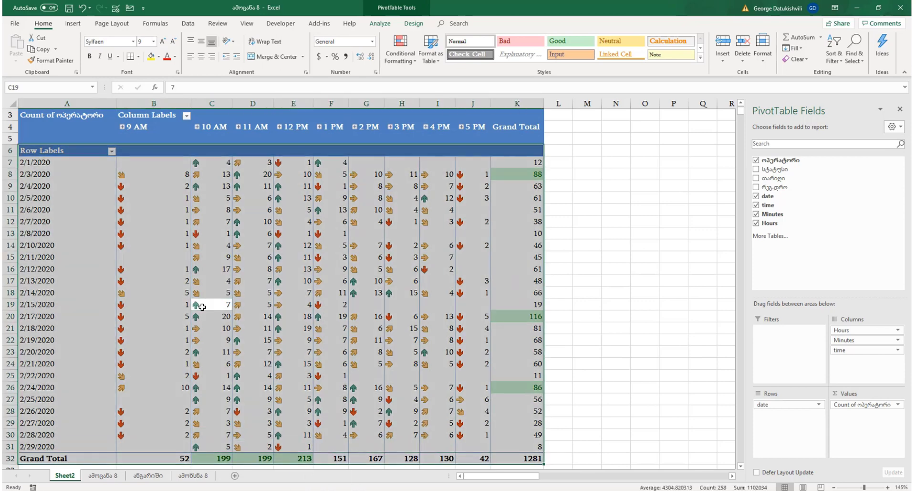
{"action": "key", "text": "ctrl+c"}
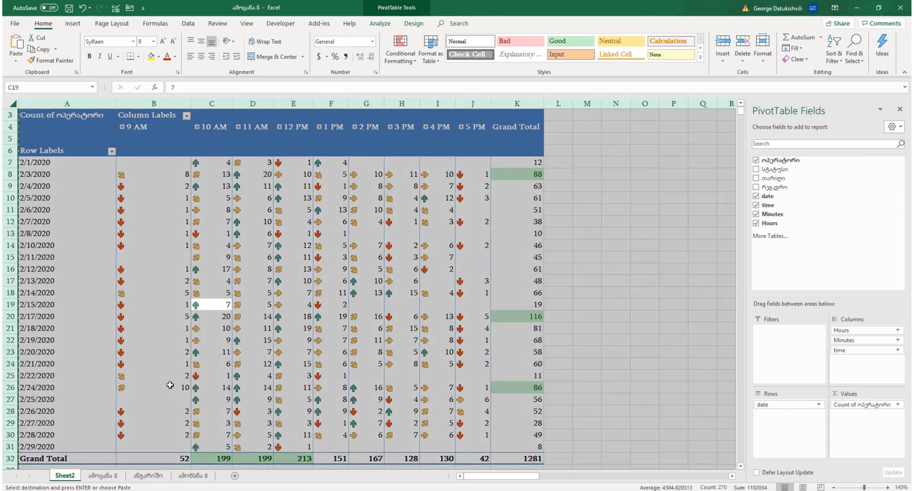
{"action": "left_click", "coordinate": [234, 475]}
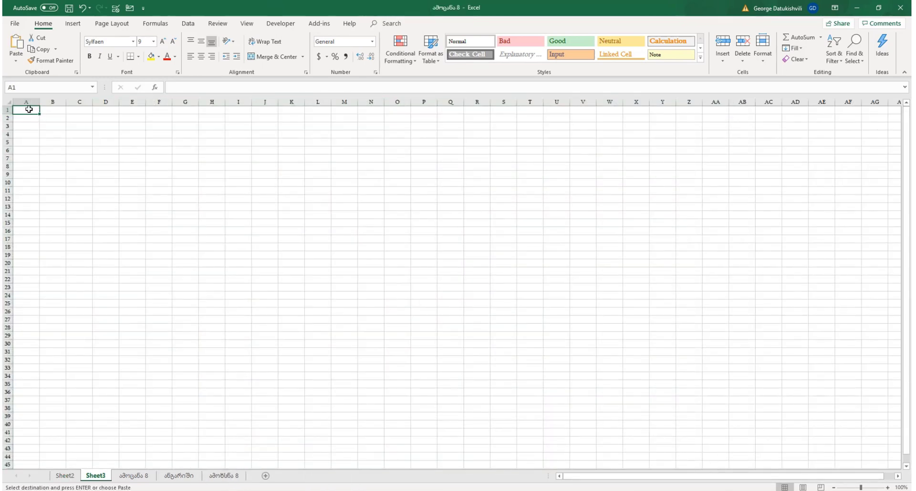
{"action": "right_click", "coordinate": [29, 110]}
{"action": "left_click", "coordinate": [64, 151]}
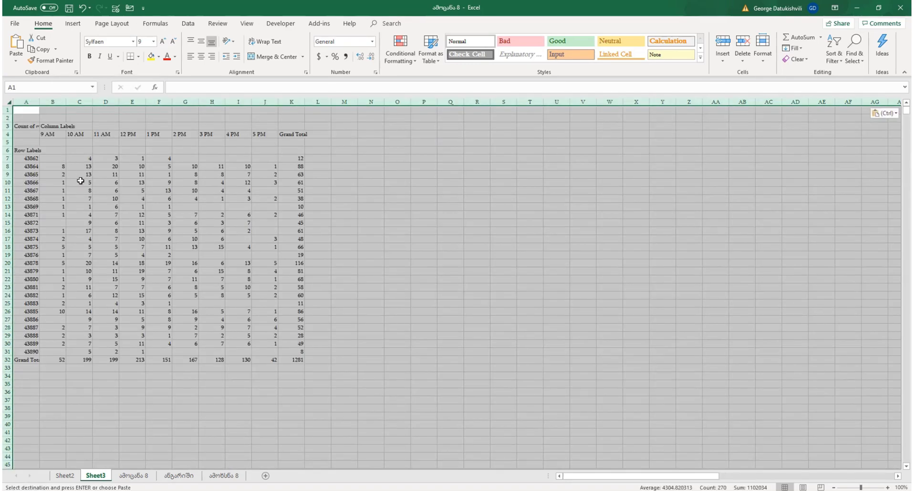
{"action": "scroll", "coordinate": [93, 190], "scroll_direction": "up", "scroll_amount": 5}
{"action": "left_click", "coordinate": [108, 230]}
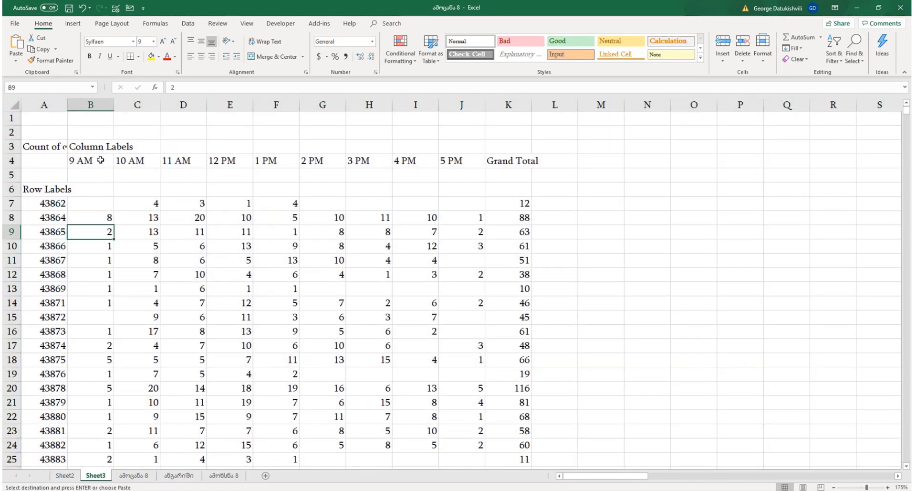
Format the date serial numbers under Row Labels, A7:A31, as Short Date.
{"action": "left_click_drag", "start_coordinate": [100, 160], "coordinate": [529, 162]}
{"action": "left_click_drag", "start_coordinate": [52, 201], "coordinate": [49, 444]}
{"action": "scroll", "coordinate": [54, 268], "scroll_direction": "up", "scroll_amount": 3}
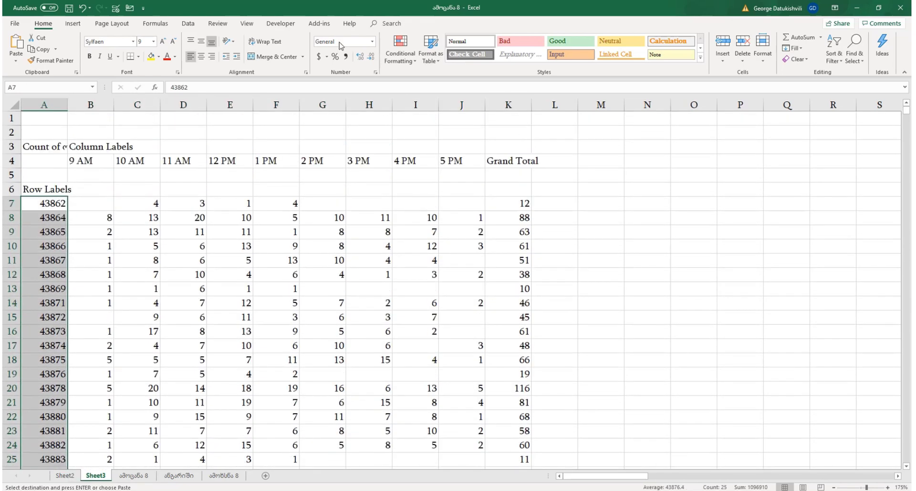
{"action": "left_click", "coordinate": [371, 43]}
{"action": "left_click", "coordinate": [374, 42]}
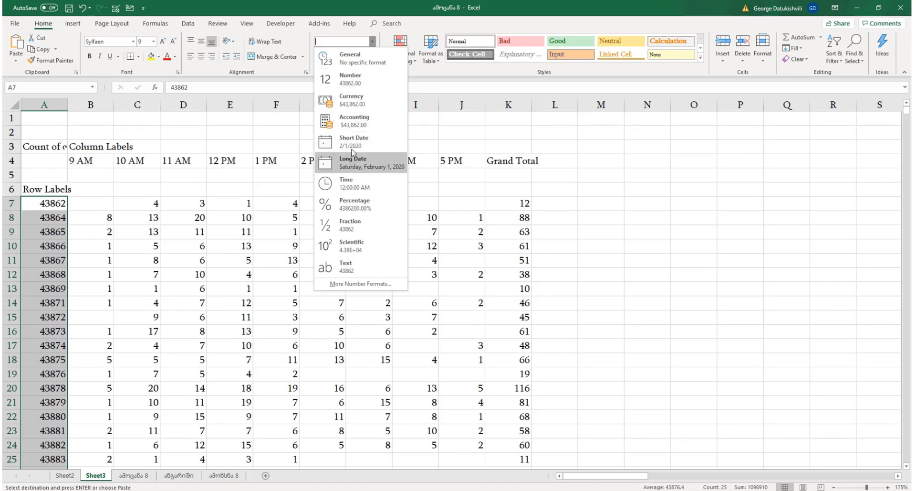
{"action": "left_click", "coordinate": [353, 141]}
{"action": "left_click", "coordinate": [268, 234]}
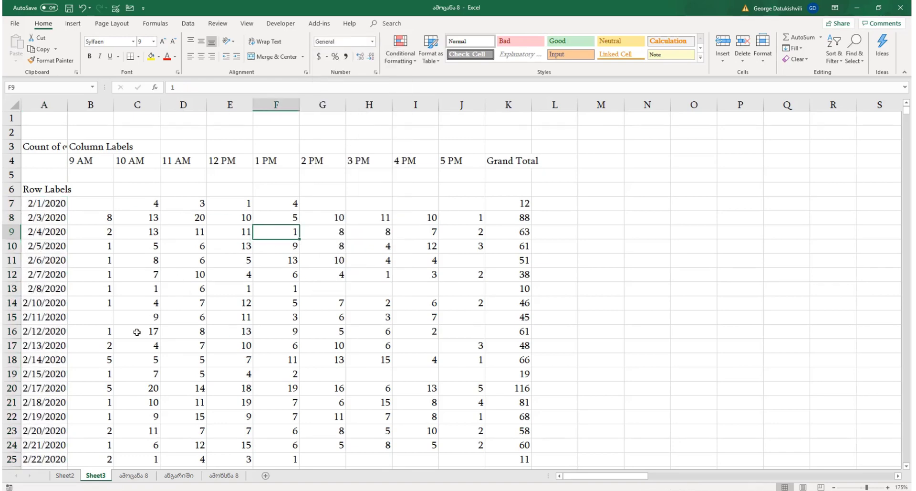
Insert a slicer for the ოპერატორი field of the PivotTable on Sheet2 and place it in the empty cells beside the table.
{"action": "left_click", "coordinate": [123, 476]}
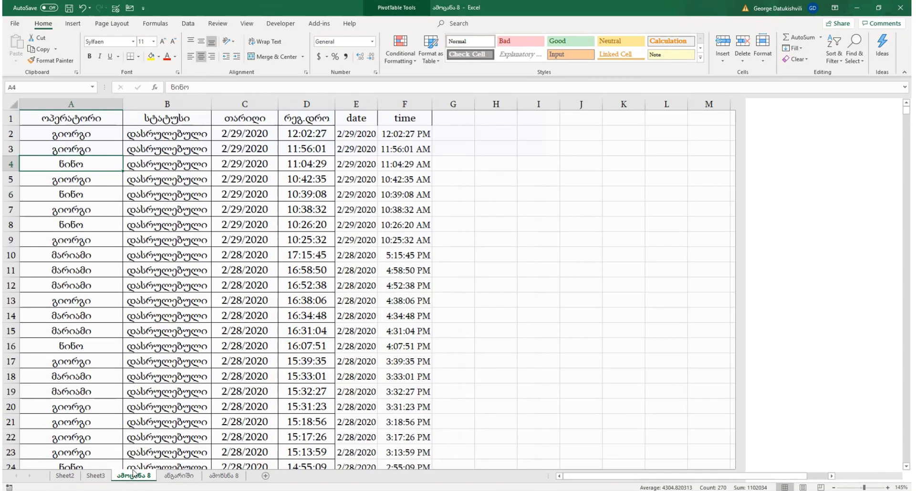
{"action": "left_click", "coordinate": [74, 479]}
{"action": "left_click", "coordinate": [136, 227]}
{"action": "scroll", "coordinate": [205, 240], "scroll_direction": "up", "scroll_amount": 1}
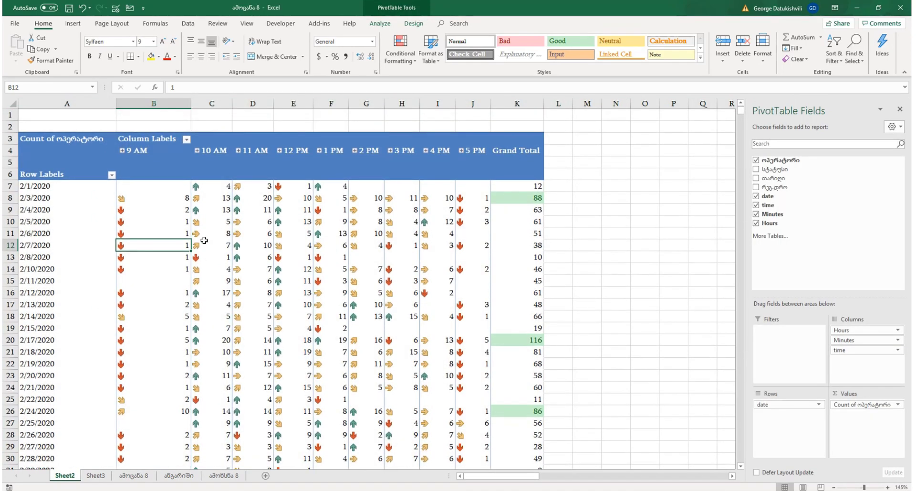
{"action": "scroll", "coordinate": [204, 242], "scroll_direction": "down", "scroll_amount": 2}
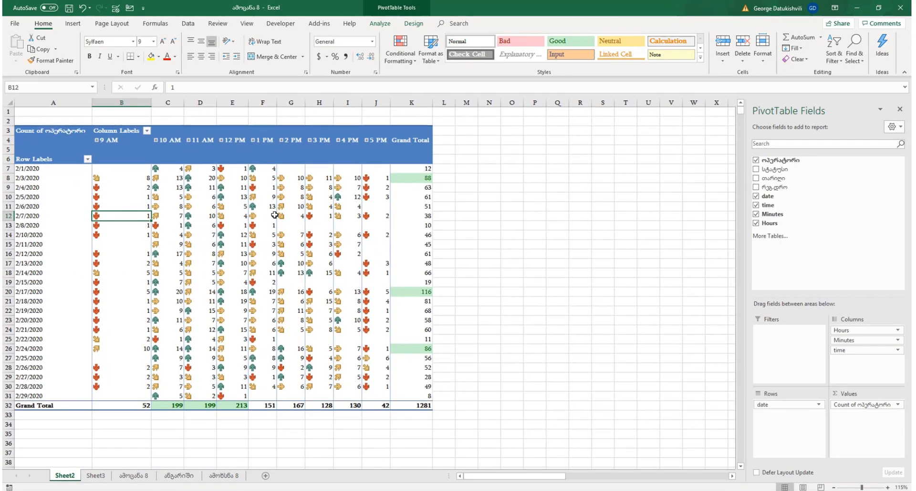
{"action": "left_click", "coordinate": [376, 25]}
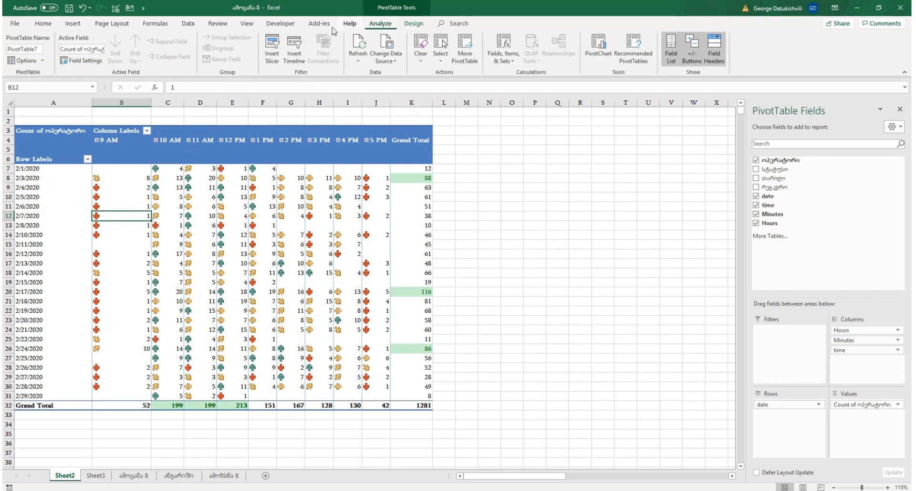
{"action": "left_click", "coordinate": [273, 57]}
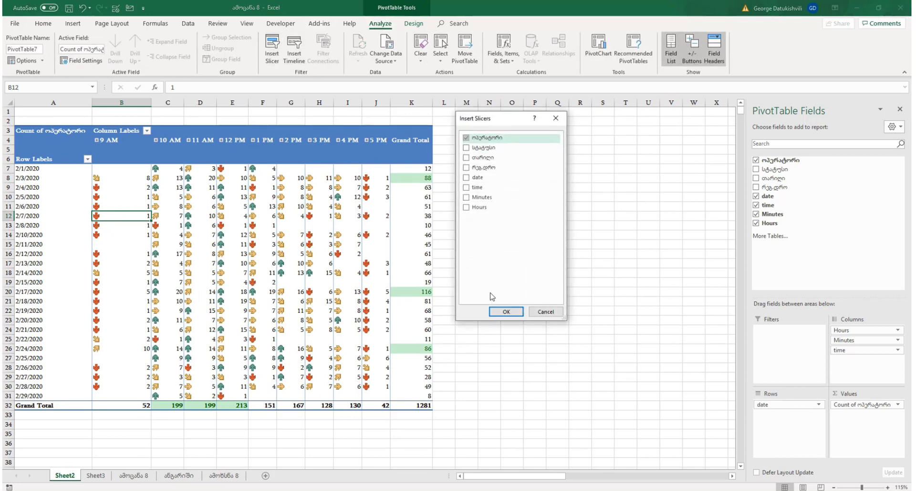
{"action": "left_click", "coordinate": [507, 311]}
{"action": "left_click_drag", "start_coordinate": [377, 226], "coordinate": [530, 146]}
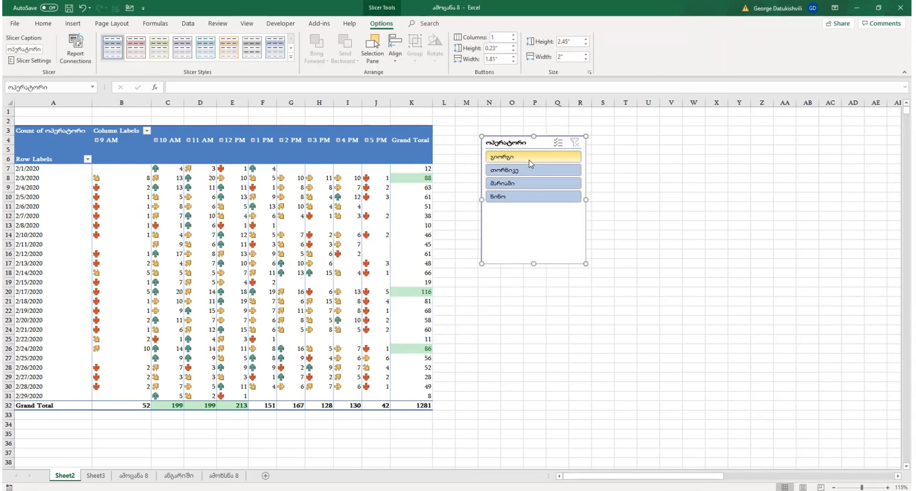
Filter the PivotTable with the ოპერატორი slicer by the second operator, the third, and finally the first one in the list.
{"action": "left_click", "coordinate": [527, 172]}
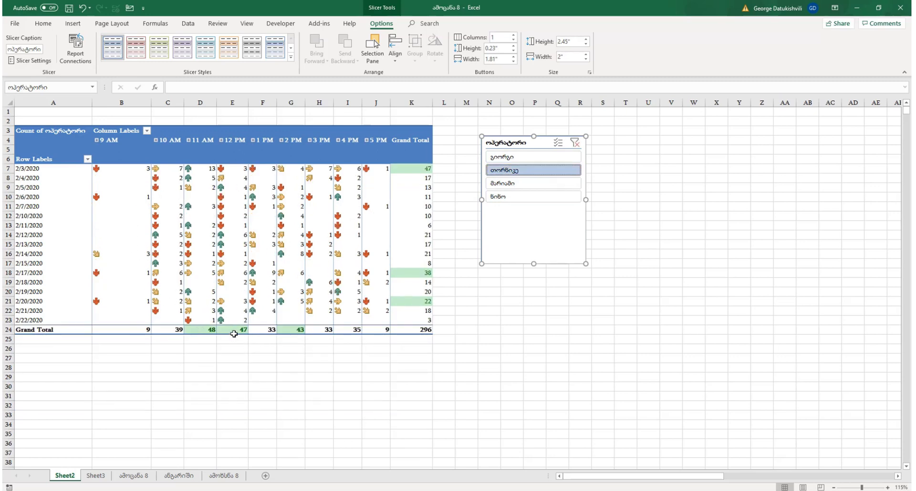
{"action": "mouse_move", "coordinate": [203, 330]}
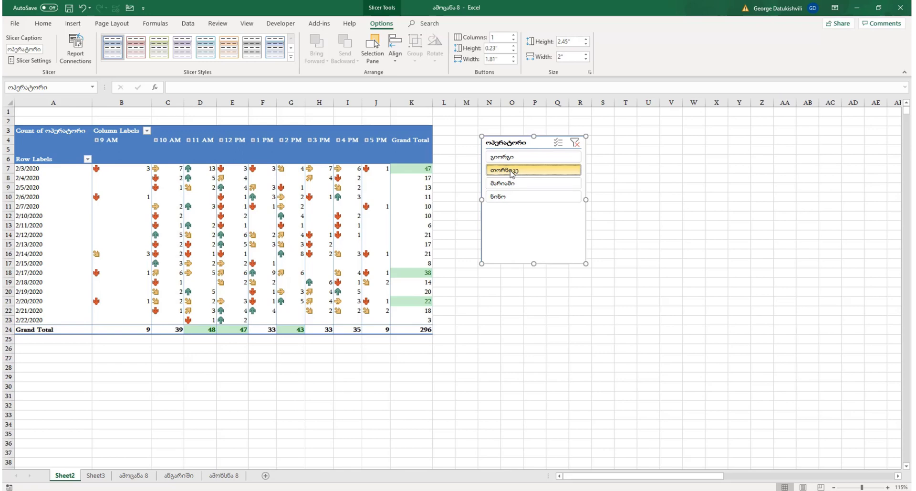
{"action": "left_click", "coordinate": [511, 183]}
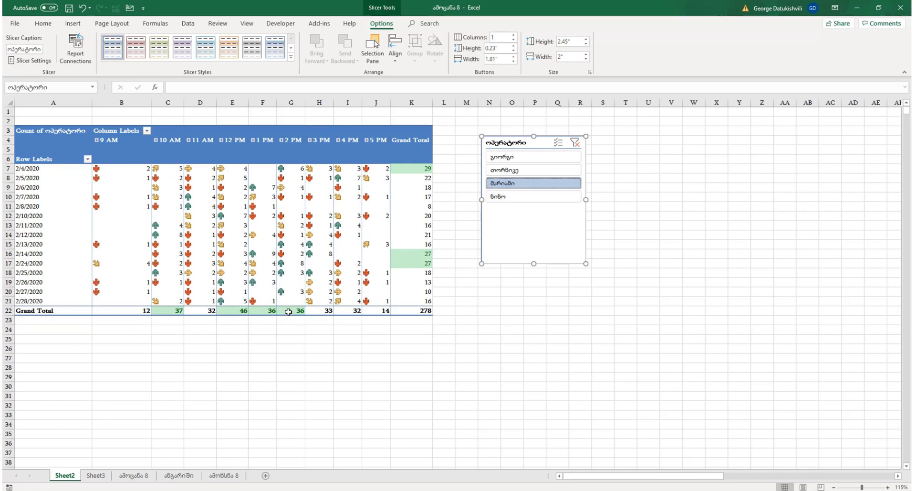
{"action": "mouse_move", "coordinate": [287, 312]}
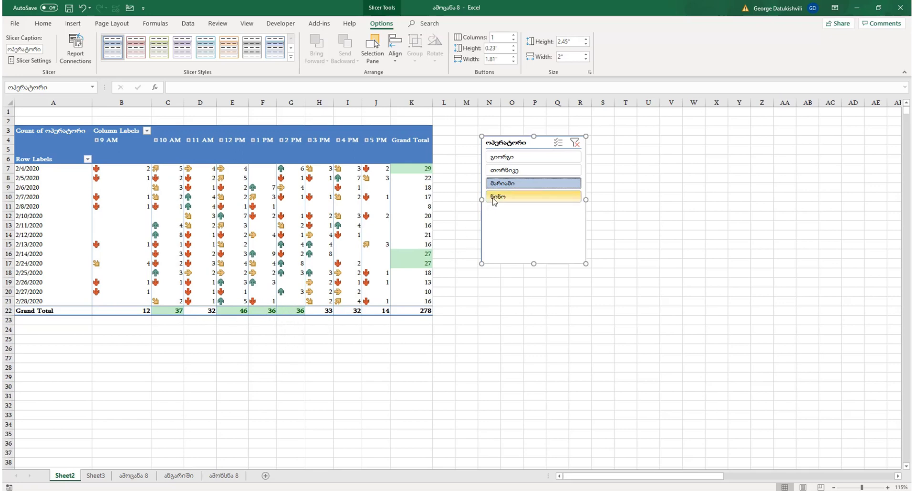
{"action": "left_click", "coordinate": [509, 157]}
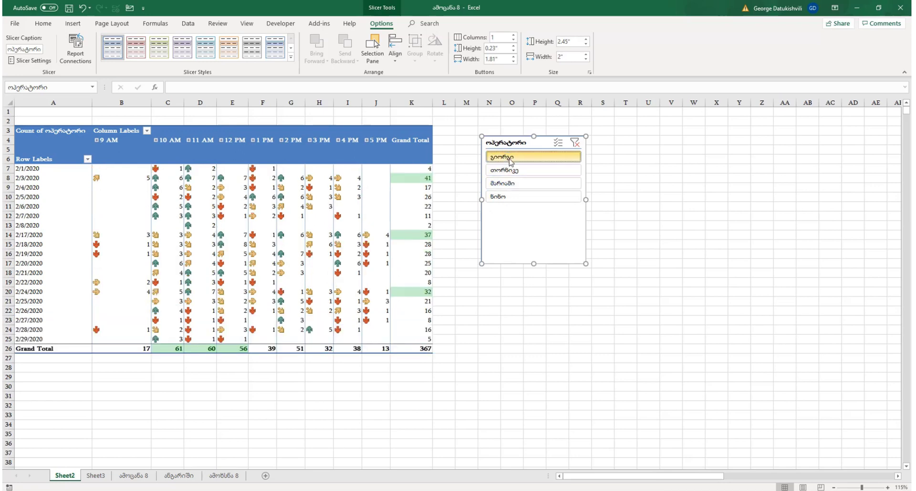
Clear the filter of the ოპერატორი slicer and delete the slicer from Sheet2.
{"action": "left_click", "coordinate": [574, 143]}
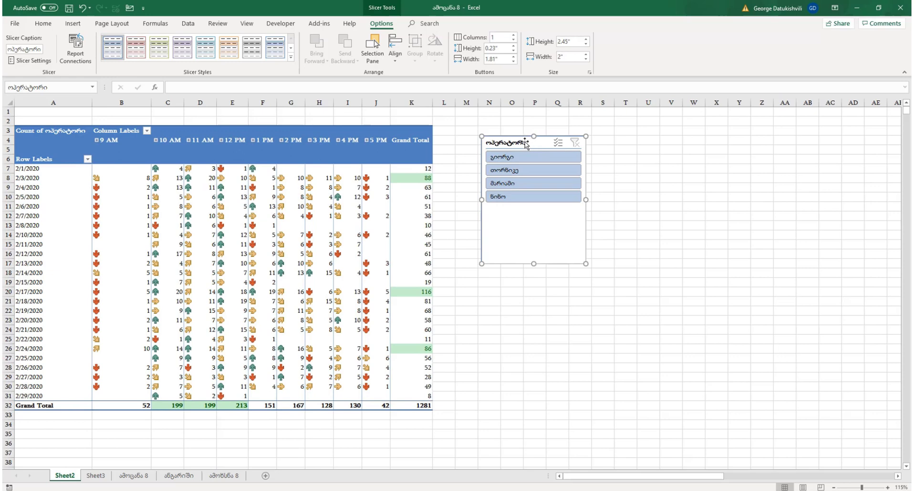
{"action": "key", "text": "Delete"}
Add the ოპერატორი field to the PivotTable's Rows area beneath date and look through the per-day operator breakdown.
{"action": "left_click", "coordinate": [301, 206]}
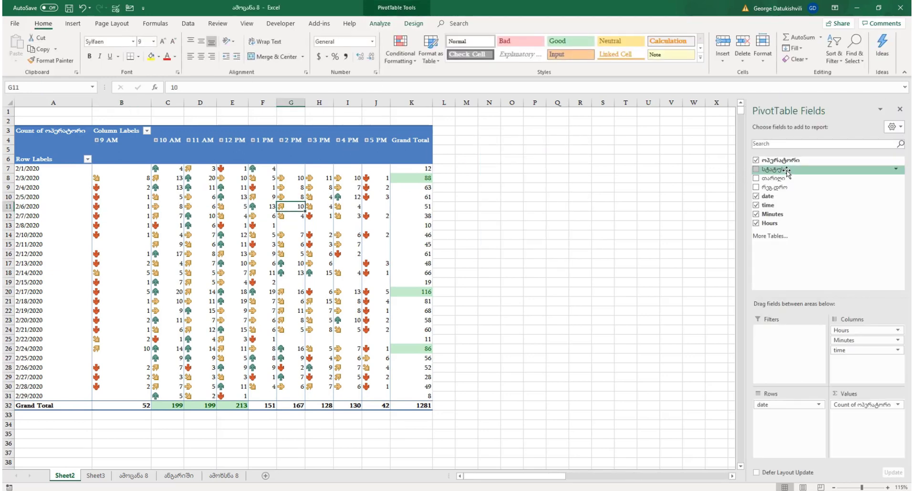
{"action": "left_click_drag", "start_coordinate": [783, 162], "coordinate": [782, 425]}
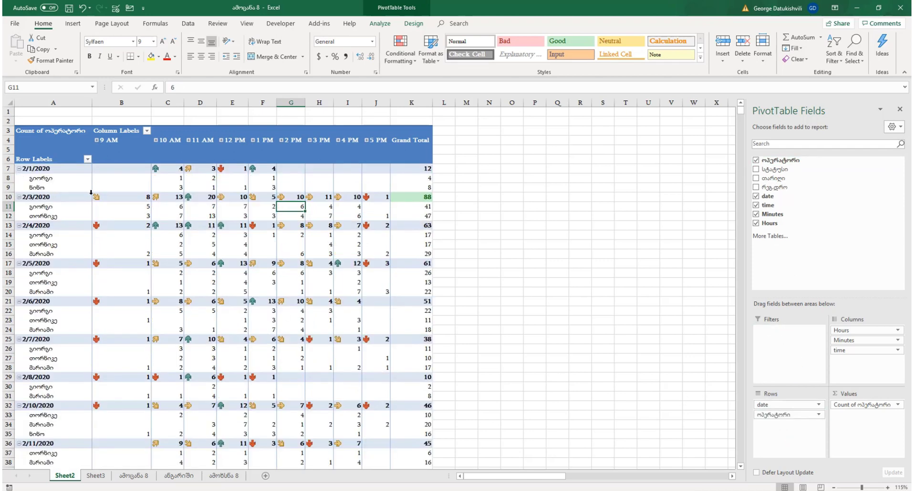
{"action": "scroll", "coordinate": [238, 329], "scroll_direction": "down", "scroll_amount": 4}
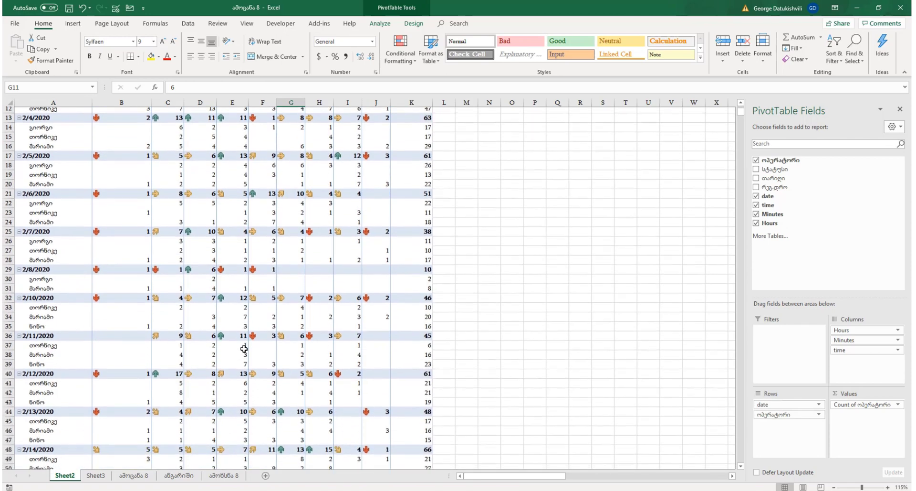
{"action": "scroll", "coordinate": [245, 345], "scroll_direction": "down", "scroll_amount": 2}
Place ოპერატორი above date in the Rows area, review the dates grouped by operator, and remove ოპერატორი from Rows.
{"action": "left_click_drag", "start_coordinate": [779, 413], "coordinate": [776, 424]}
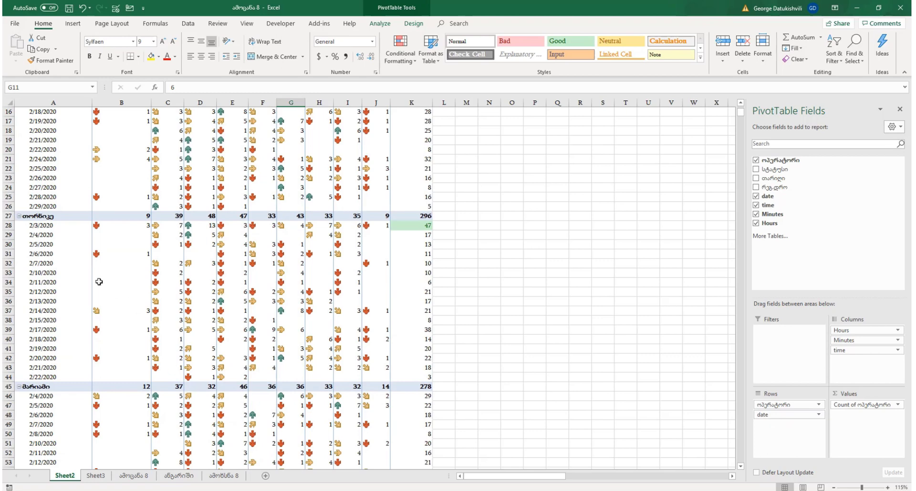
{"action": "scroll", "coordinate": [41, 216], "scroll_direction": "up", "scroll_amount": 5}
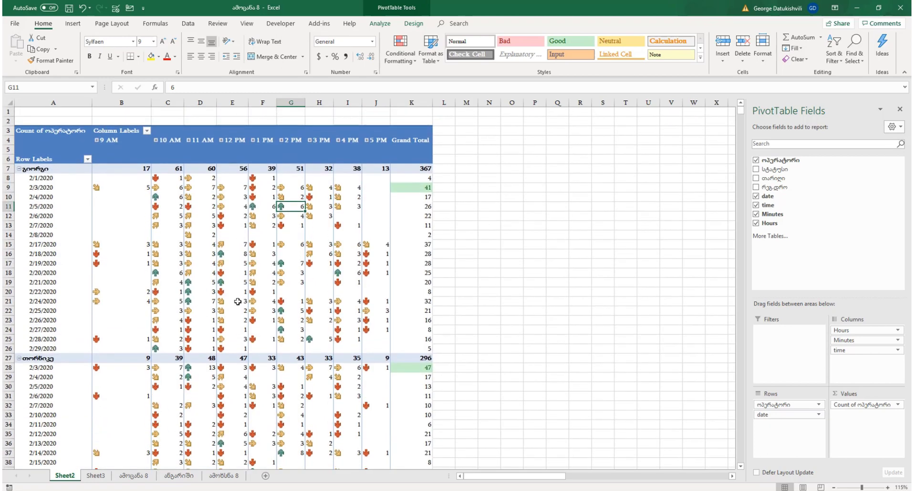
{"action": "scroll", "coordinate": [219, 334], "scroll_direction": "down", "scroll_amount": 6}
{"action": "scroll", "coordinate": [220, 333], "scroll_direction": "down", "scroll_amount": 3}
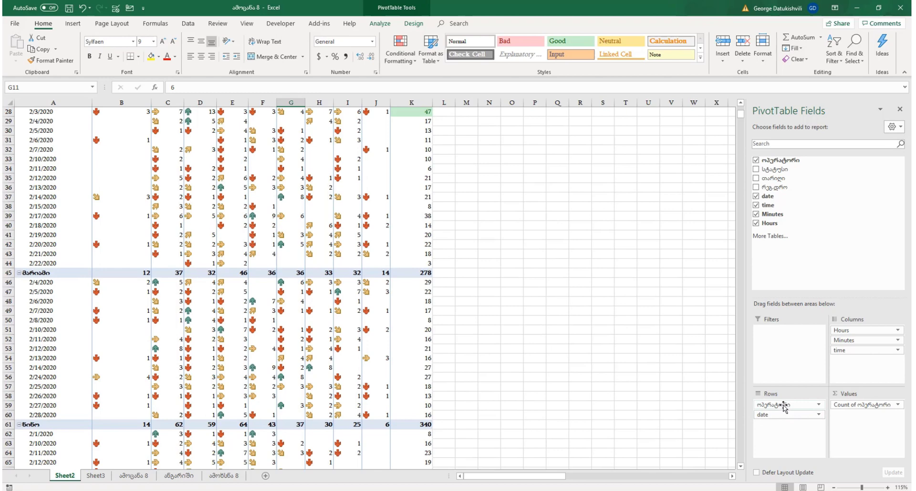
{"action": "left_click_drag", "start_coordinate": [784, 406], "coordinate": [773, 243]}
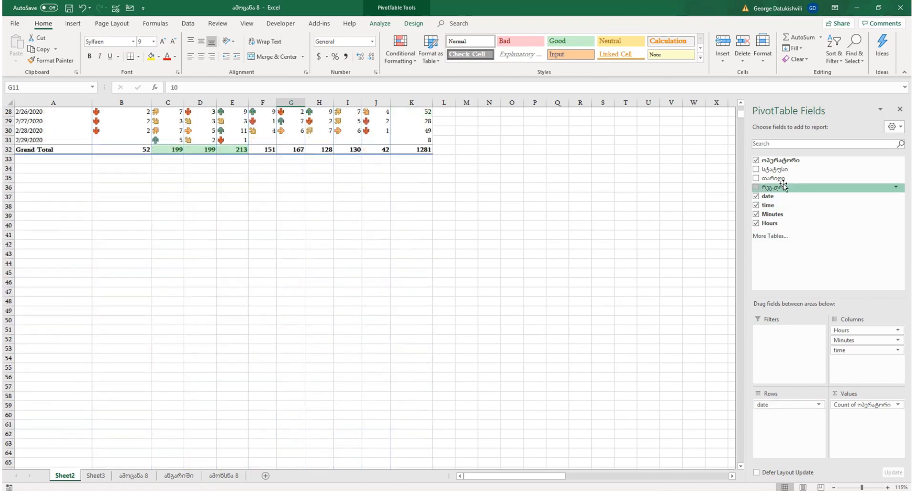
Add the სტატუსი field to Rows under date, reorder it above date, and remove it from the Rows area.
{"action": "left_click_drag", "start_coordinate": [778, 169], "coordinate": [787, 414]}
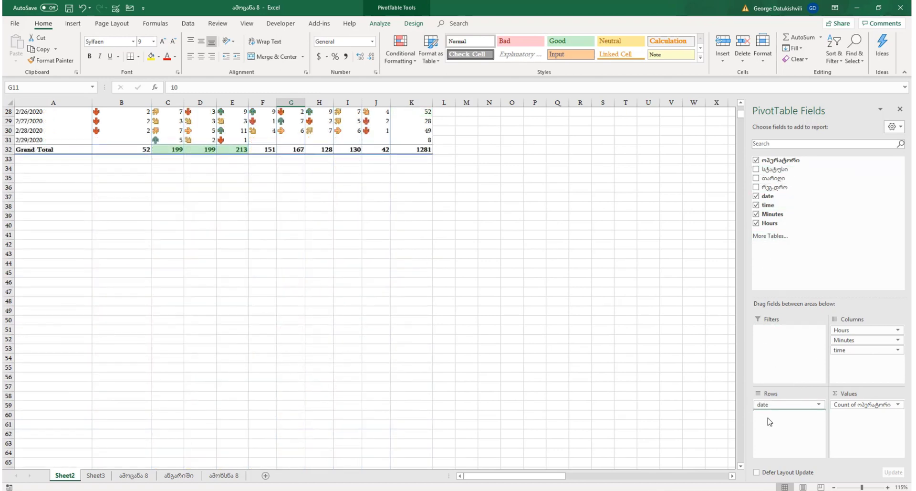
{"action": "scroll", "coordinate": [63, 152], "scroll_direction": "up", "scroll_amount": 4}
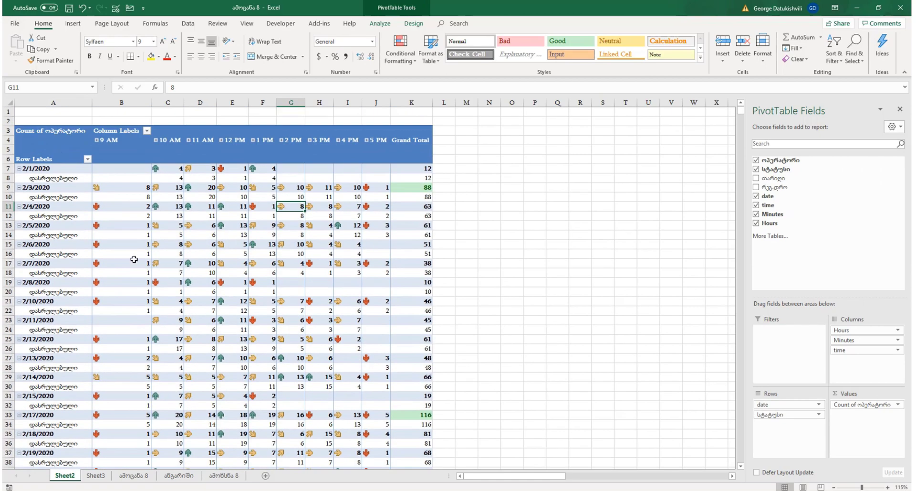
{"action": "left_click_drag", "start_coordinate": [775, 404], "coordinate": [771, 423]}
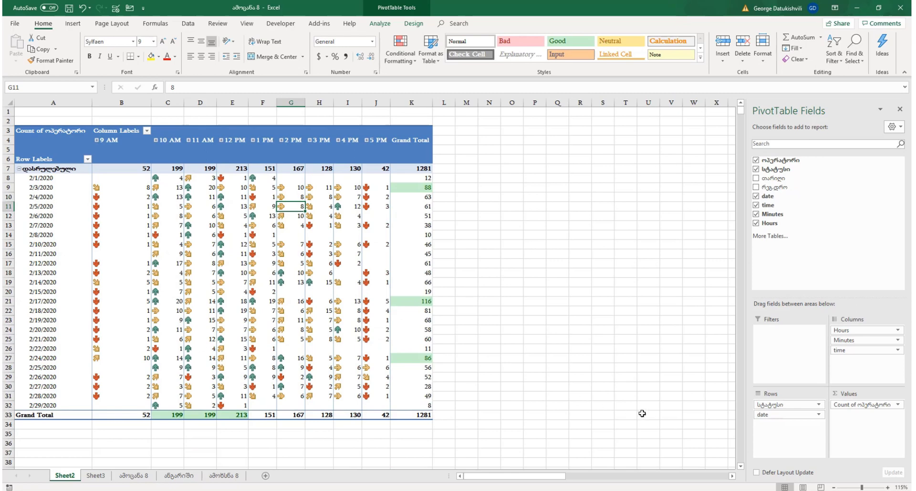
{"action": "left_click_drag", "start_coordinate": [770, 404], "coordinate": [792, 212]}
{"action": "left_click_drag", "start_coordinate": [234, 254], "coordinate": [229, 244]}
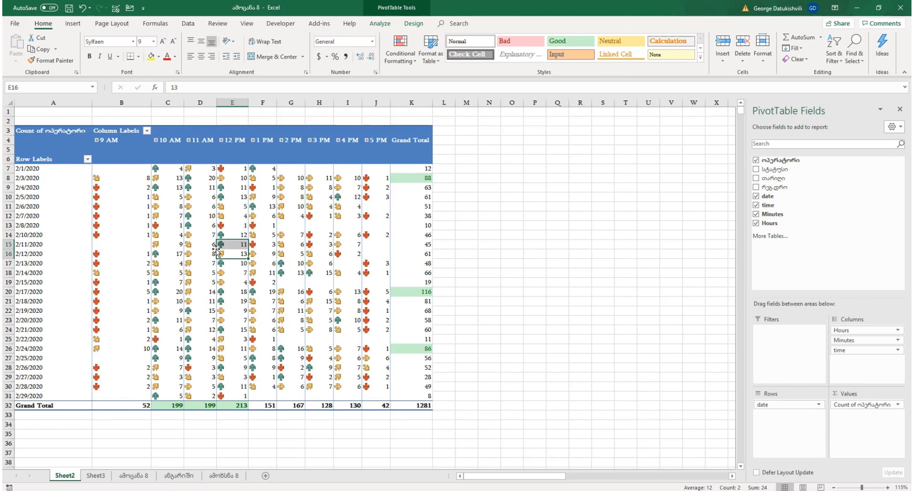
{"action": "left_click", "coordinate": [245, 368]}
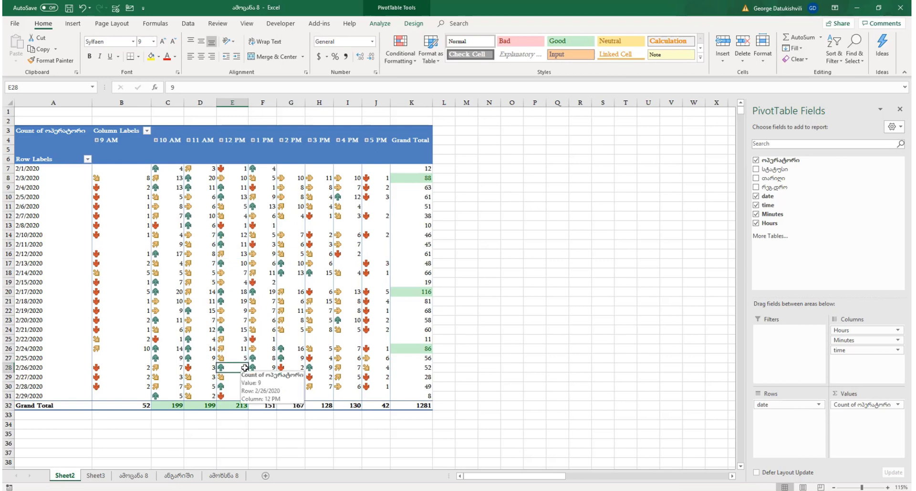